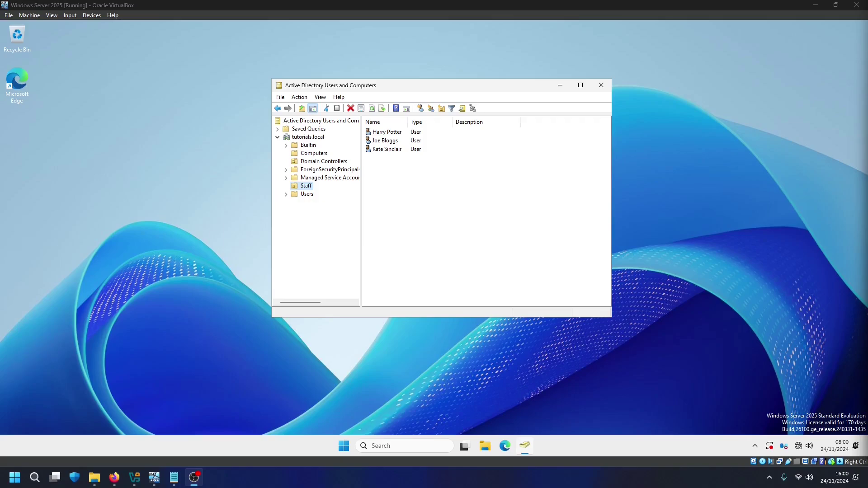
Select a user in the Staff OU, then view the Domain Controllers container listing DC-01
{"action": "left_click", "coordinate": [385, 141]}
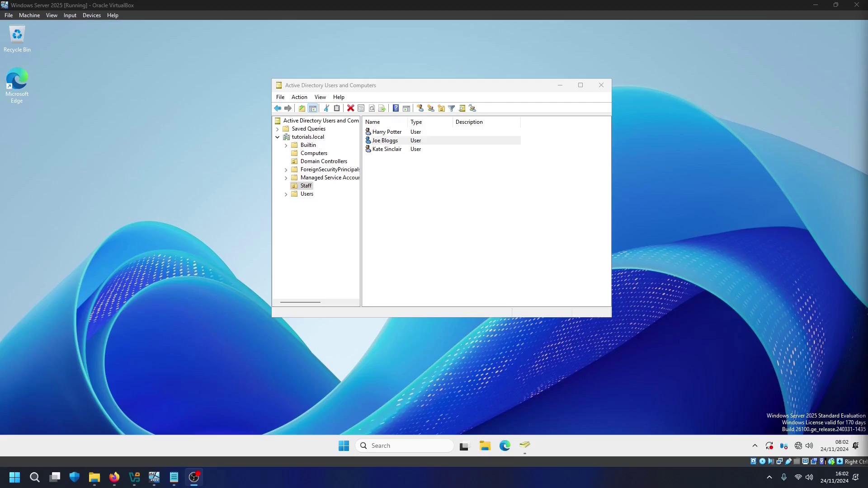
{"action": "left_click", "coordinate": [324, 162]}
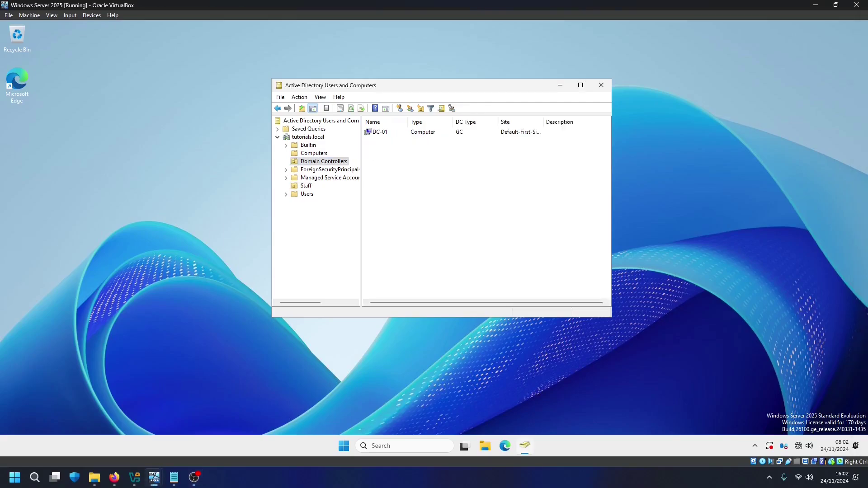
Switch DC-02's first network adapter from NAT to NAT Network (NatNetworkNew)
{"action": "mouse_move", "coordinate": [154, 478]}
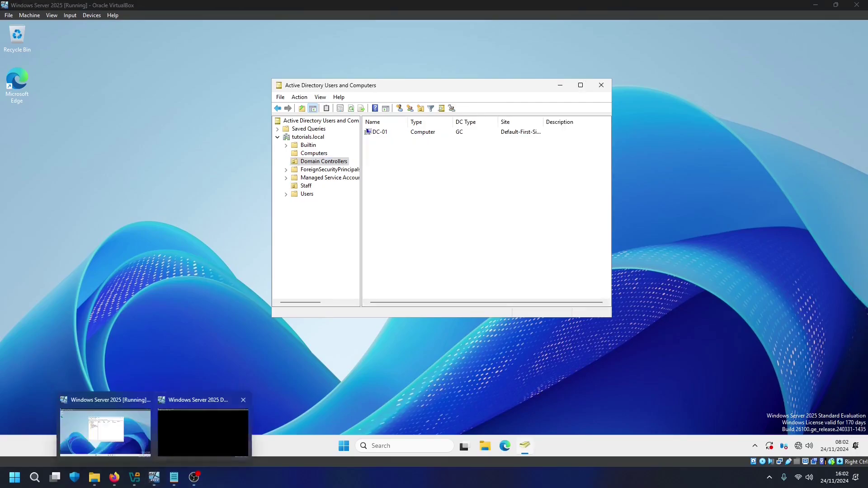
{"action": "left_click", "coordinate": [209, 425]}
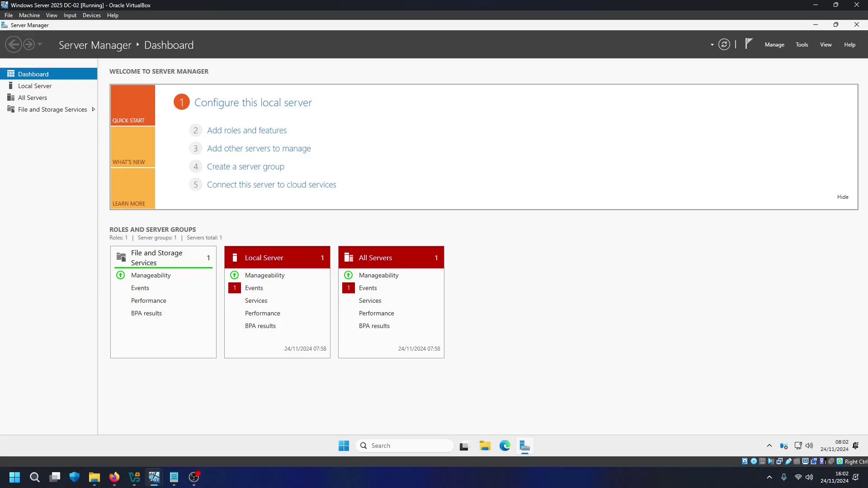
{"action": "left_click", "coordinate": [29, 15]}
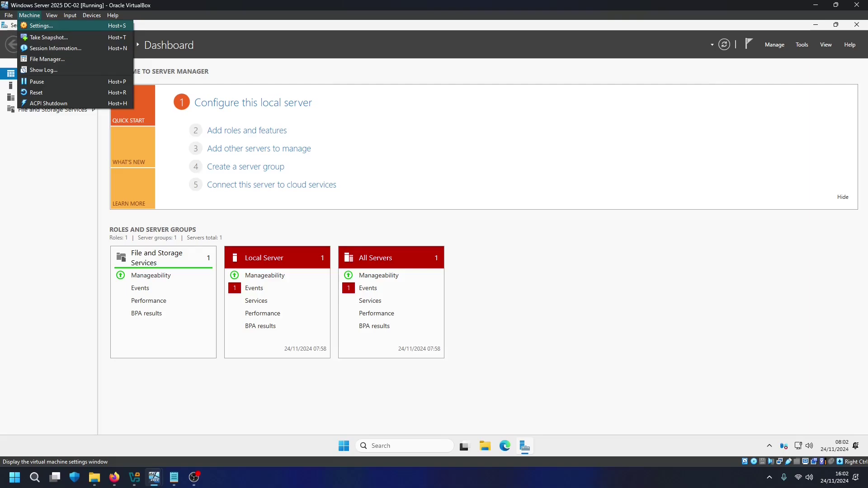
{"action": "left_click", "coordinate": [41, 26]}
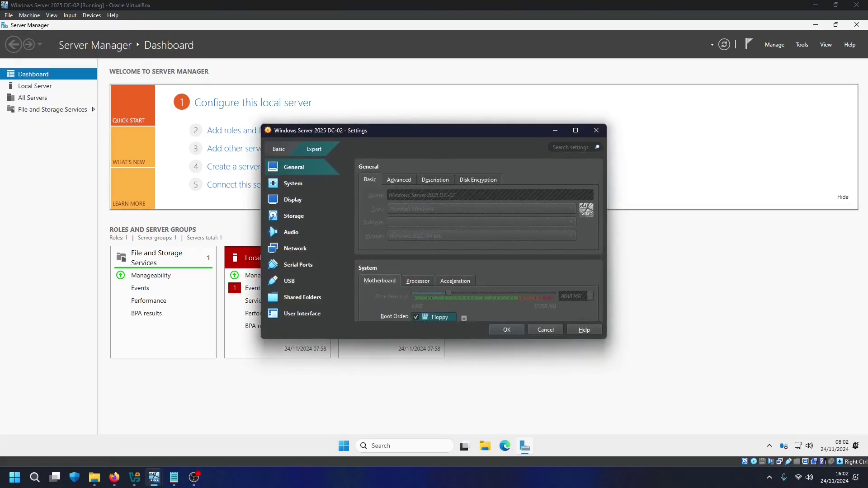
{"action": "left_click", "coordinate": [295, 249]}
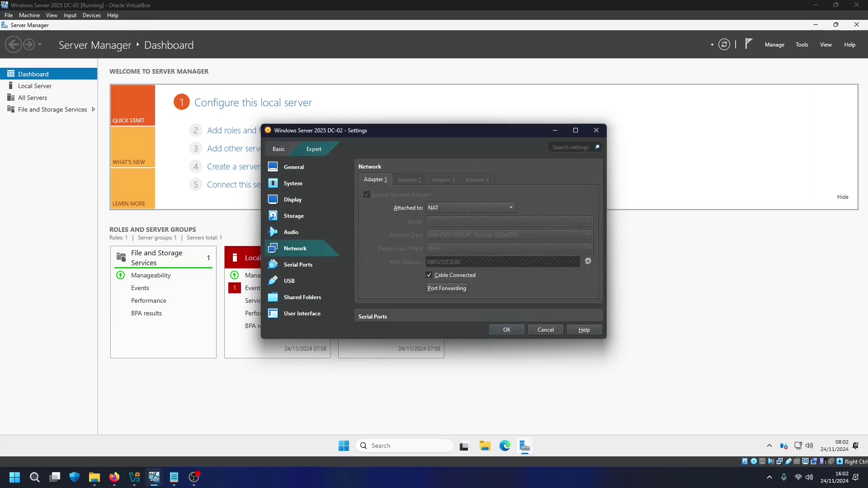
{"action": "left_click", "coordinate": [470, 207]}
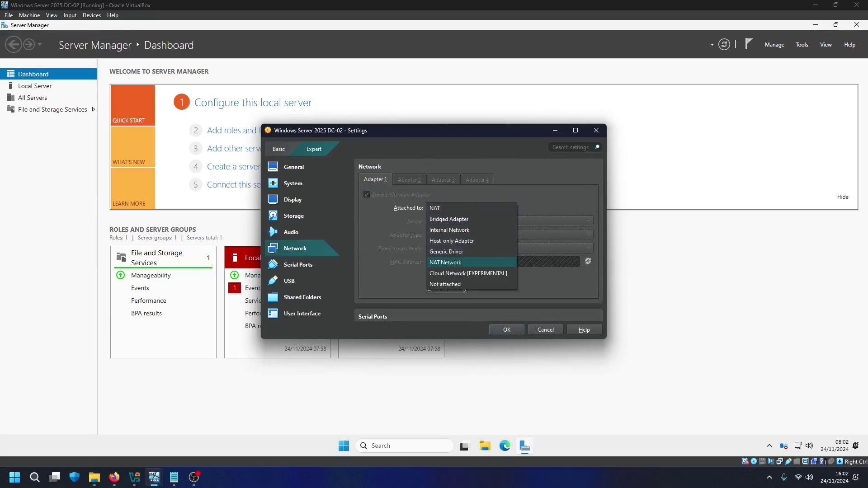
{"action": "key", "text": "Return"}
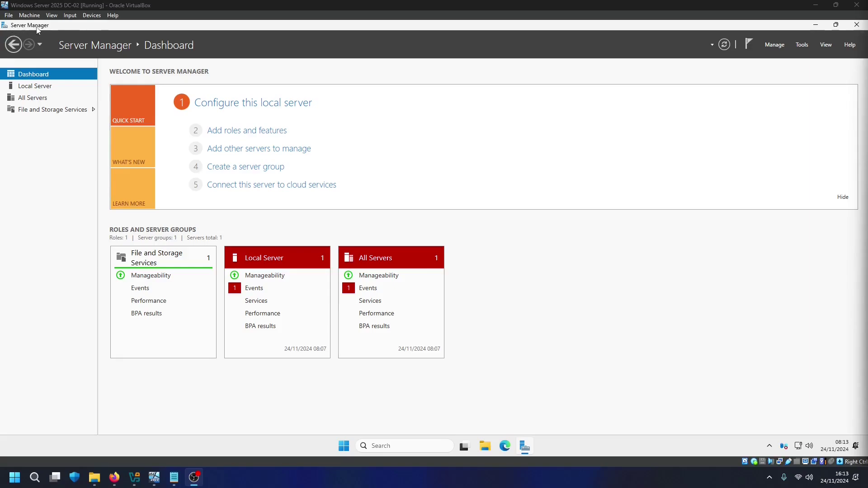
Open Internet Protocol Version 4 (TCP/IPv4) properties for DC-02's Ethernet adapter from Local Server
{"action": "left_click", "coordinate": [34, 87]}
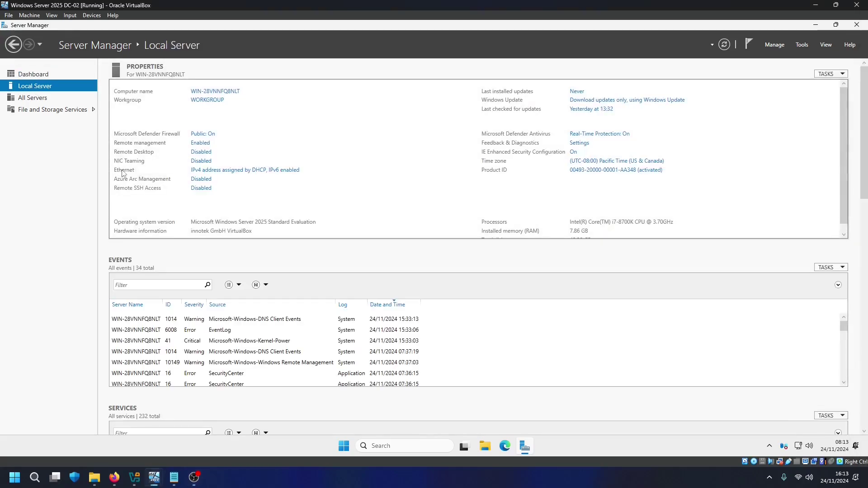
{"action": "left_click", "coordinate": [218, 175]}
{"action": "double_click", "coordinate": [215, 153]}
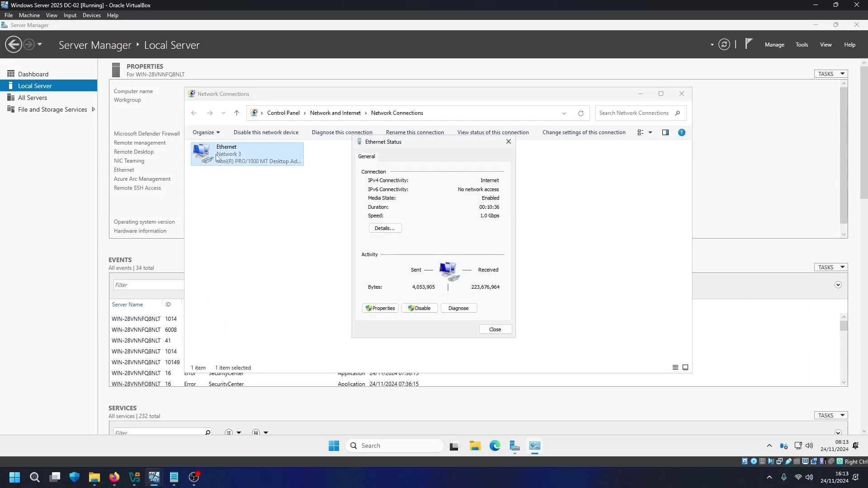
{"action": "left_click", "coordinate": [380, 307]}
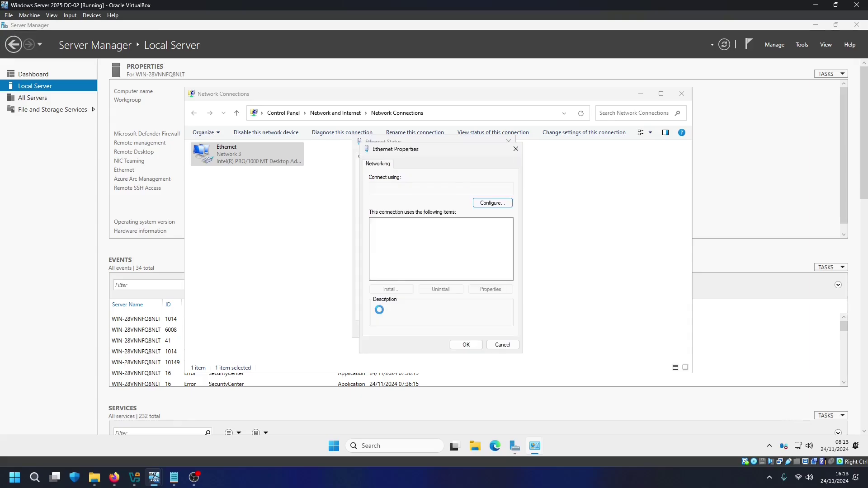
{"action": "scroll", "coordinate": [413, 259], "scroll_direction": "down", "scroll_amount": 1}
{"action": "scroll", "coordinate": [414, 259], "scroll_direction": "up", "scroll_amount": 1}
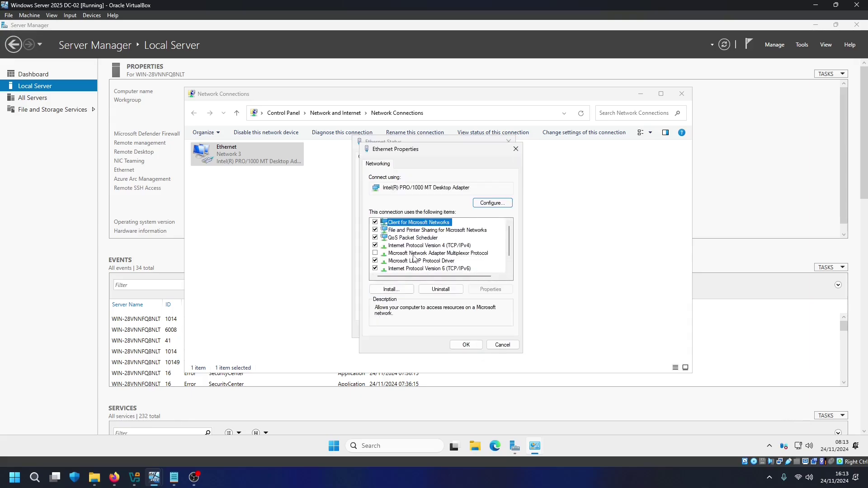
{"action": "double_click", "coordinate": [451, 246]}
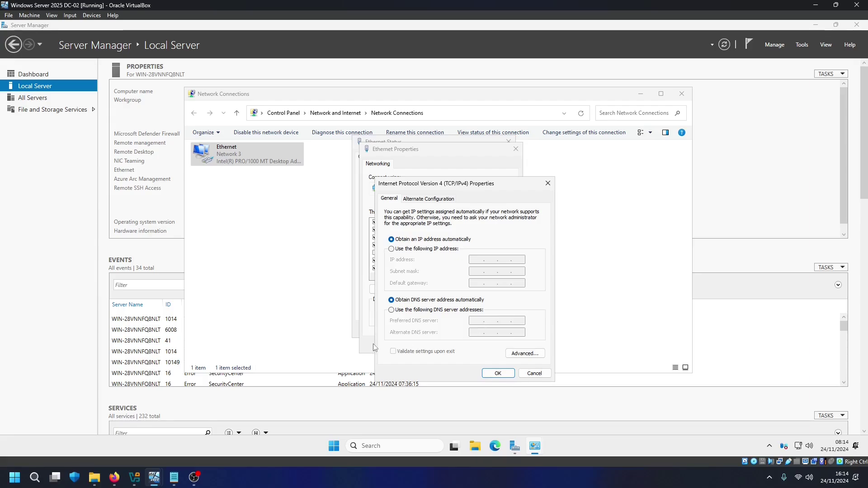
{"action": "mouse_move", "coordinate": [154, 479]}
{"action": "mouse_move", "coordinate": [116, 430]}
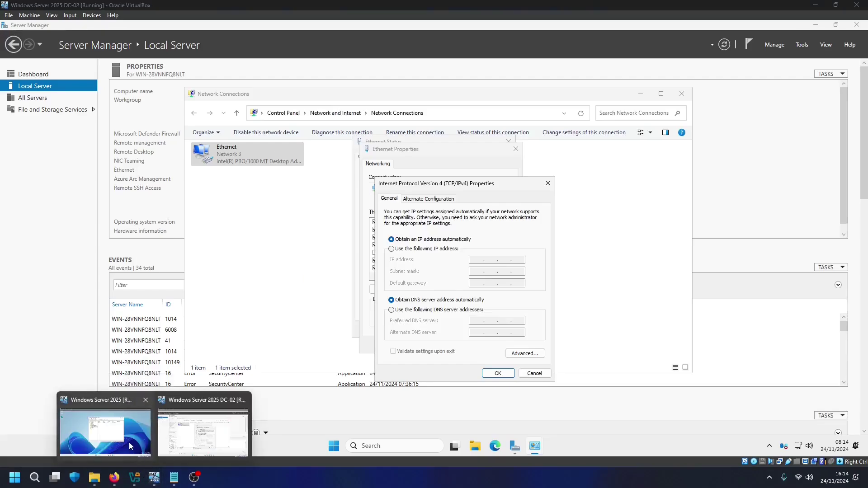
On DC-01, run ipconfig in Command Prompt and select its IPv4 address 10.0.2.15
{"action": "left_click", "coordinate": [131, 442]}
{"action": "left_click", "coordinate": [409, 443]}
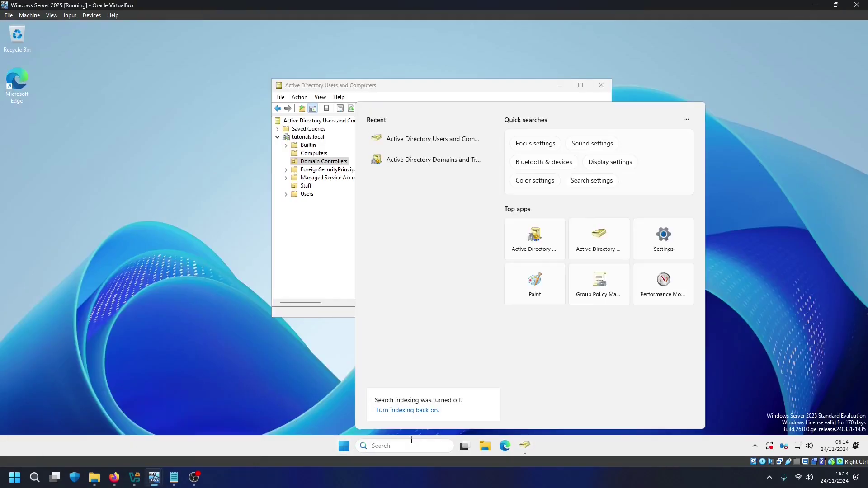
{"action": "type", "text": "cmd"}
{"action": "key", "text": "Return"}
{"action": "type", "text": "ip"}
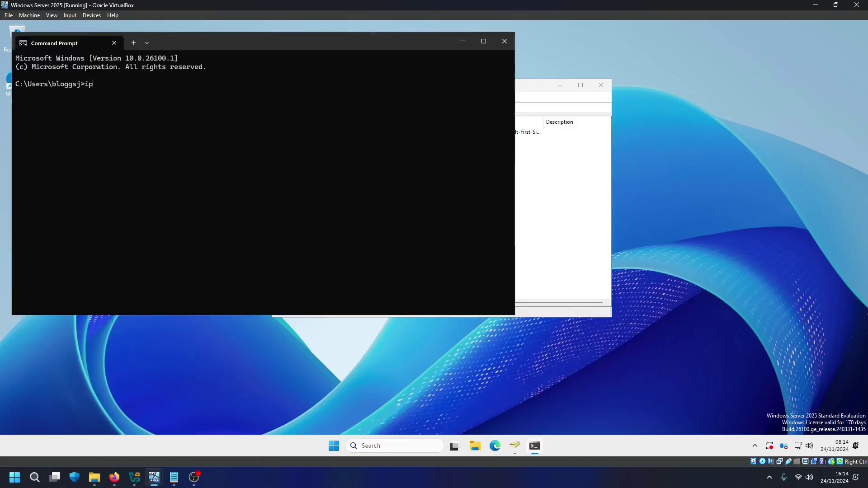
{"action": "type", "text": "config"}
{"action": "key", "text": "Return"}
{"action": "left_click_drag", "start_coordinate": [174, 162], "coordinate": [211, 165]}
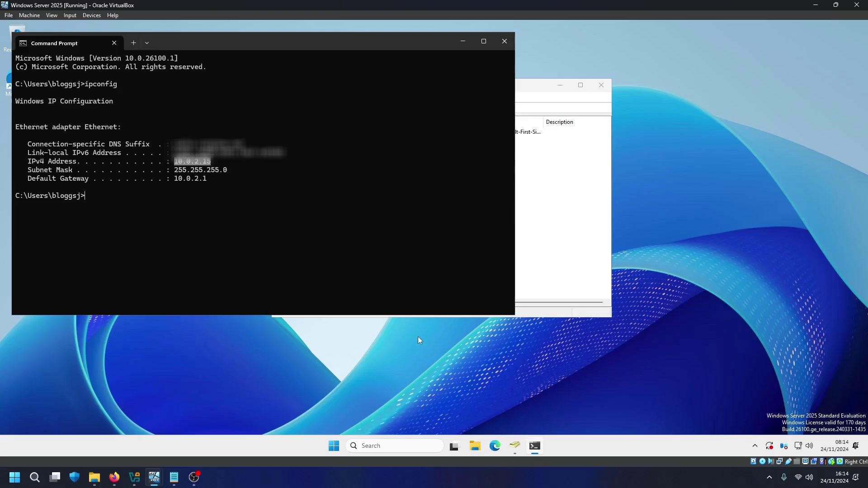
On DC-02, use manual DNS with preferred server 10.0.2.15 and close the adapter windows
{"action": "mouse_move", "coordinate": [154, 477]}
{"action": "left_click", "coordinate": [203, 430]}
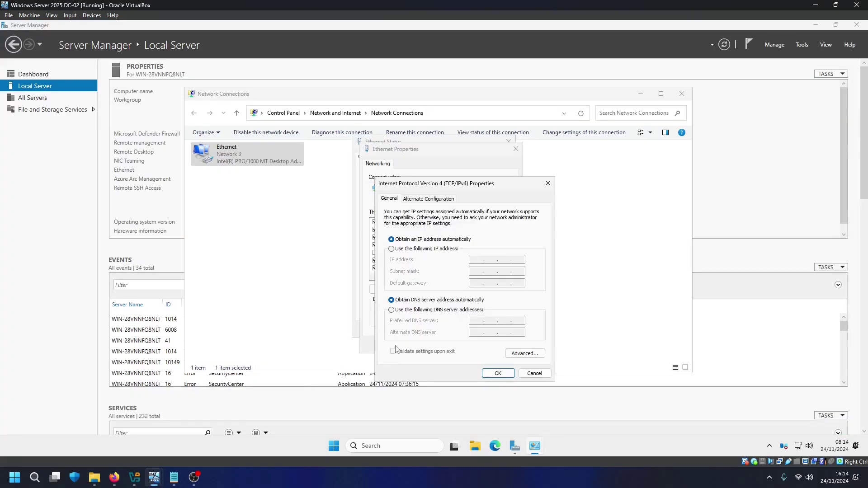
{"action": "left_click", "coordinate": [392, 310]}
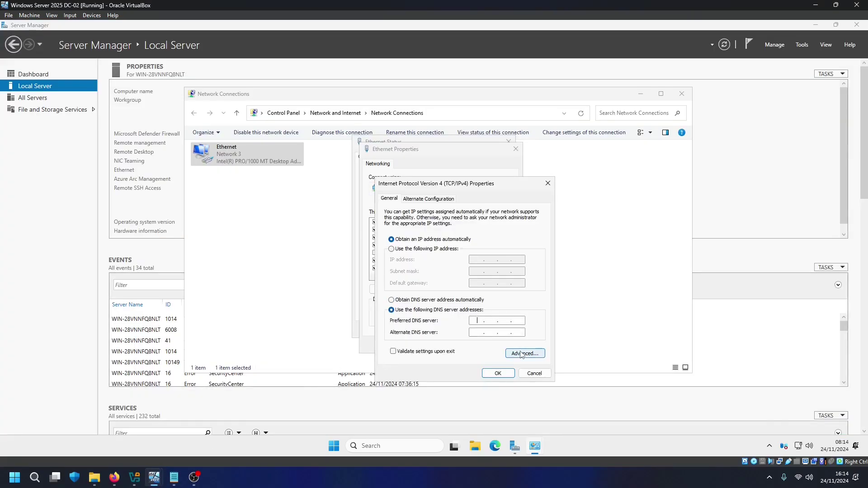
{"action": "type", "text": "10.0.2.15"}
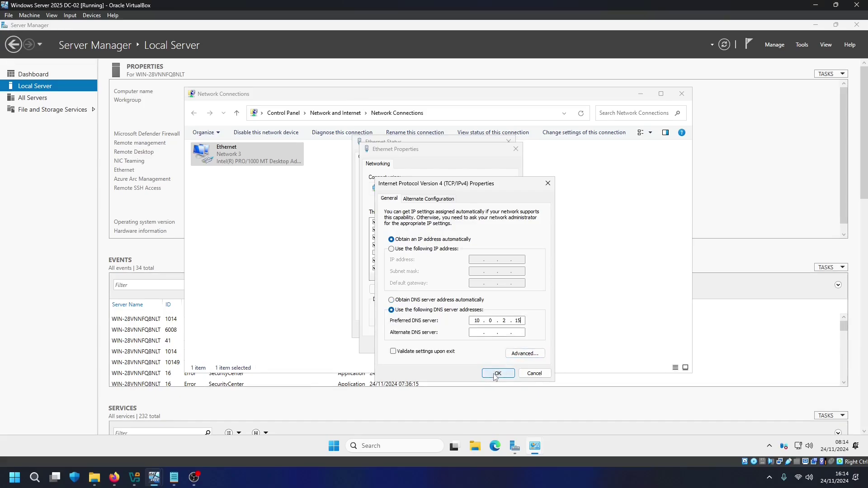
{"action": "left_click", "coordinate": [494, 377]}
{"action": "left_click", "coordinate": [470, 349]}
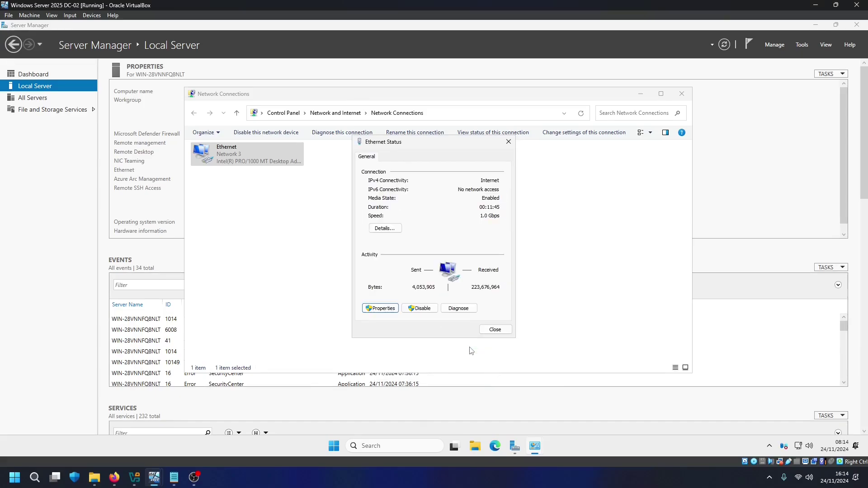
{"action": "left_click", "coordinate": [495, 329]}
{"action": "left_click", "coordinate": [682, 93]}
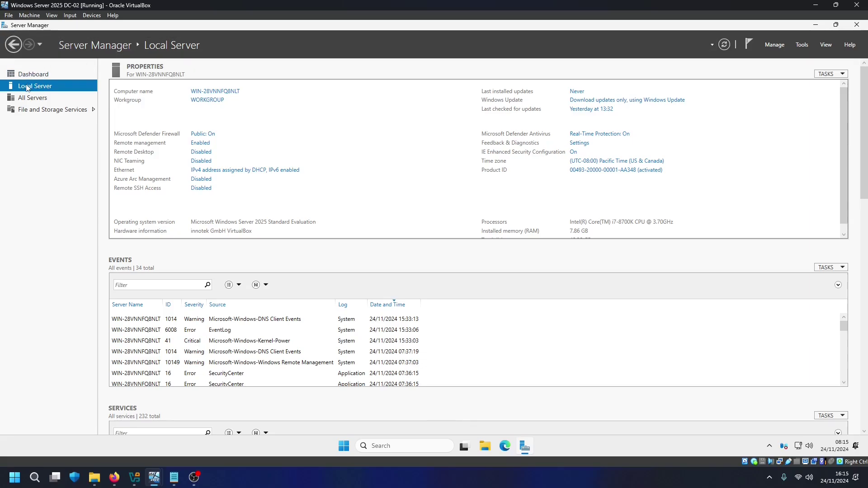
Change the computer name to dc-02 and its domain membership to tutorials.local
{"action": "left_click", "coordinate": [216, 92]}
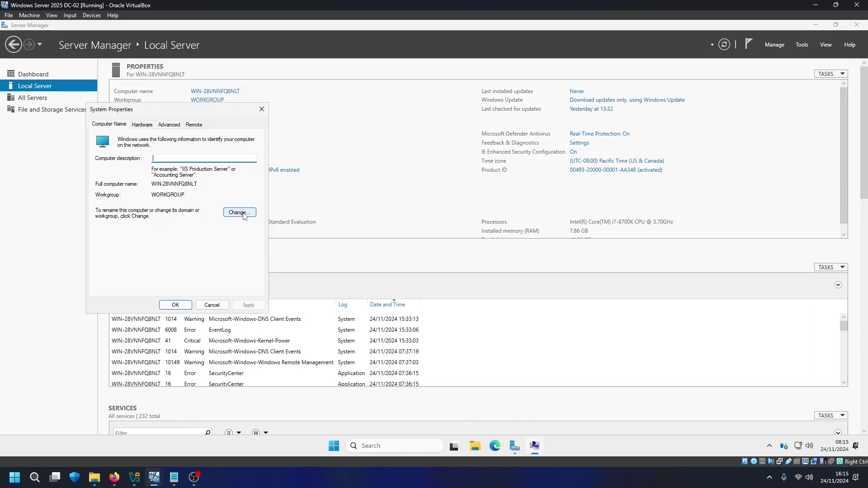
{"action": "left_click", "coordinate": [243, 215]}
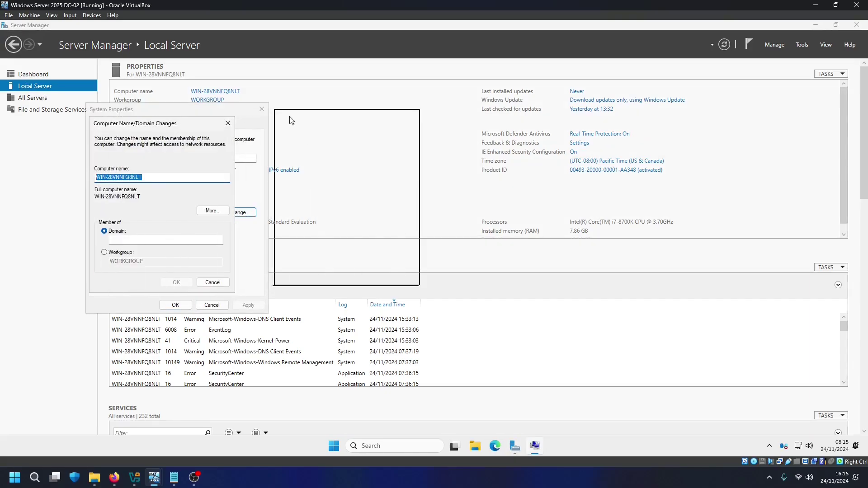
{"action": "left_click_drag", "start_coordinate": [292, 120], "coordinate": [298, 116]}
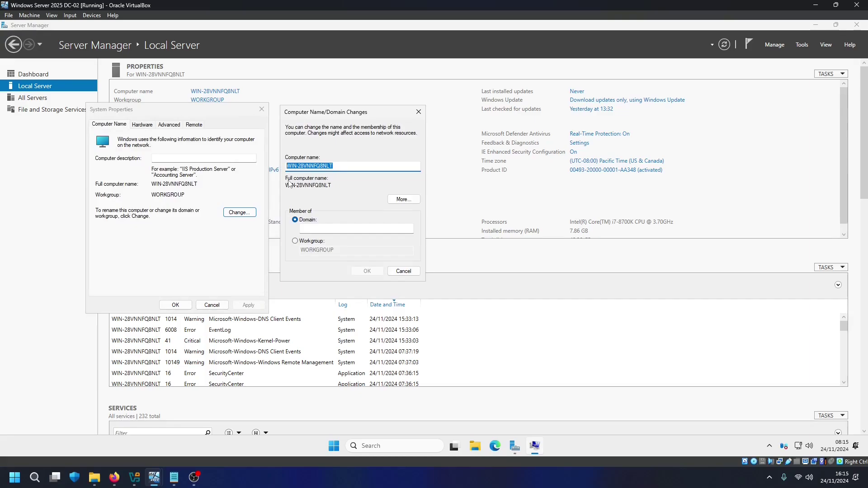
{"action": "type", "text": "dc-02"}
{"action": "left_click", "coordinate": [315, 229]}
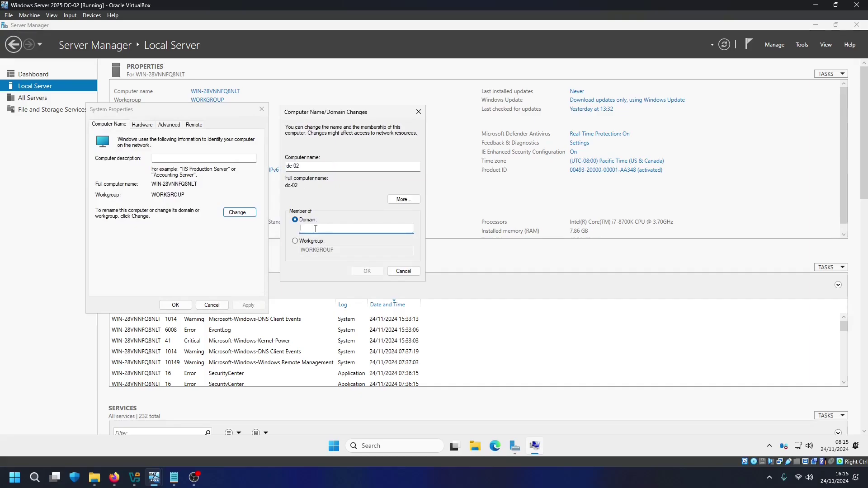
{"action": "type", "text": "tutorials.local"}
{"action": "key", "text": "Return"}
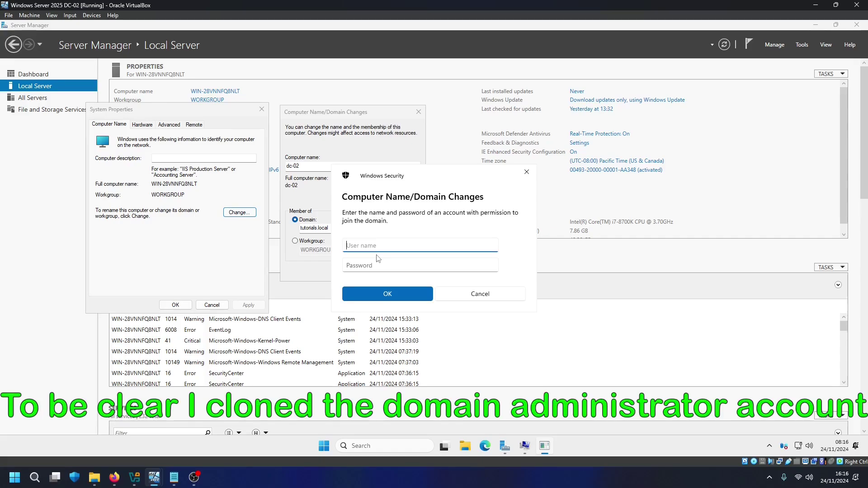
Authorize the join with the domain admin's user name and password, then acknowledge welcome and restart notices
{"action": "type", "text": "blo"}
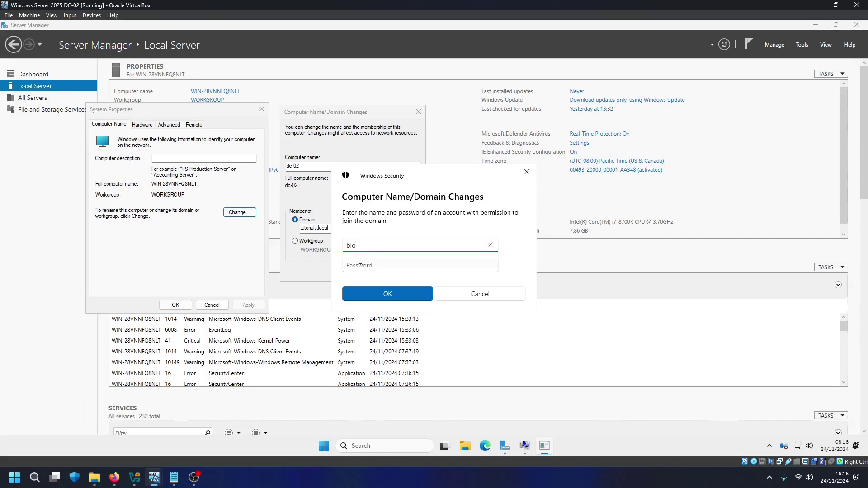
{"action": "type", "text": "ggsj"}
{"action": "left_click", "coordinate": [365, 264]}
{"action": "type", "text": "••••••••••••••"}
{"action": "left_click", "coordinate": [381, 296]}
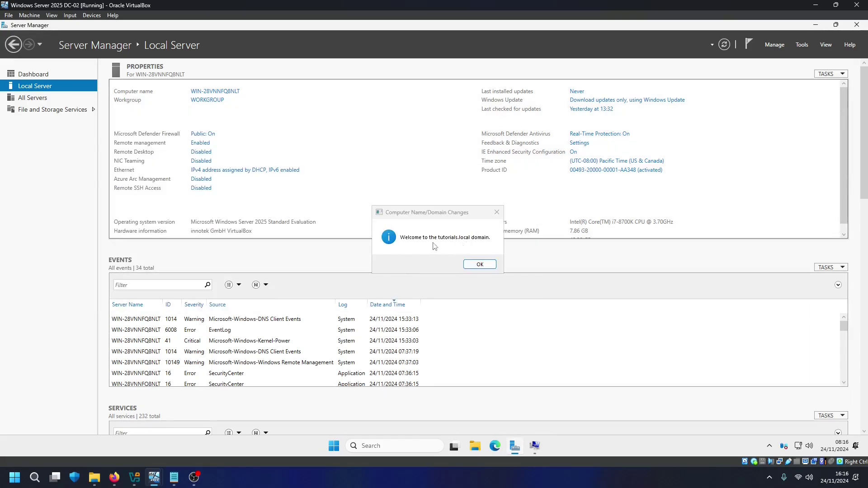
{"action": "left_click", "coordinate": [481, 264]}
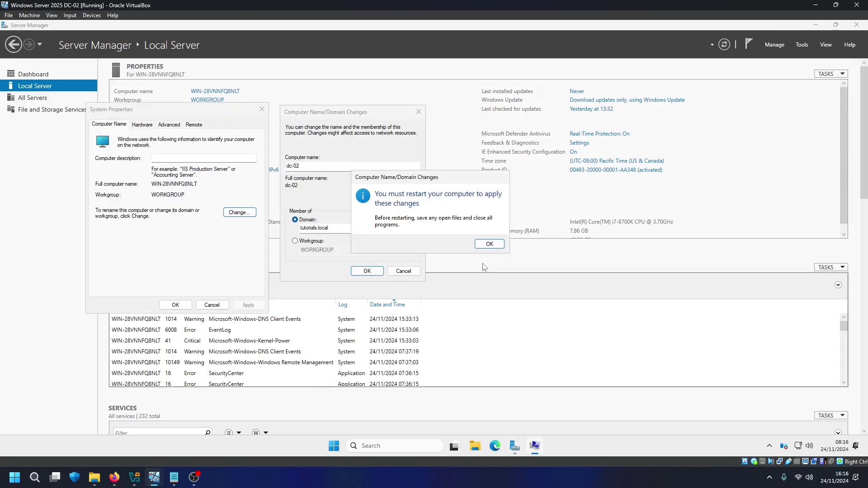
{"action": "left_click", "coordinate": [488, 244]}
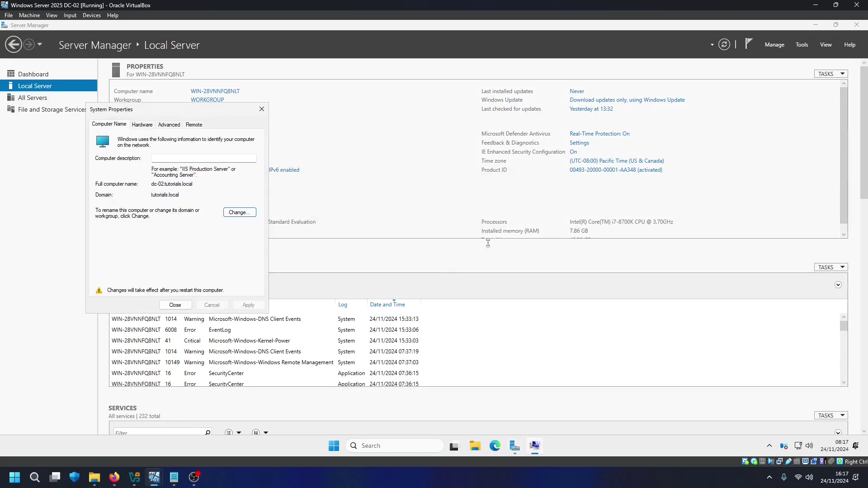
Restart DC-02 now and send Ctrl-Alt-Del via VirtualBox's Input > Keyboard menu
{"action": "left_click", "coordinate": [175, 306]}
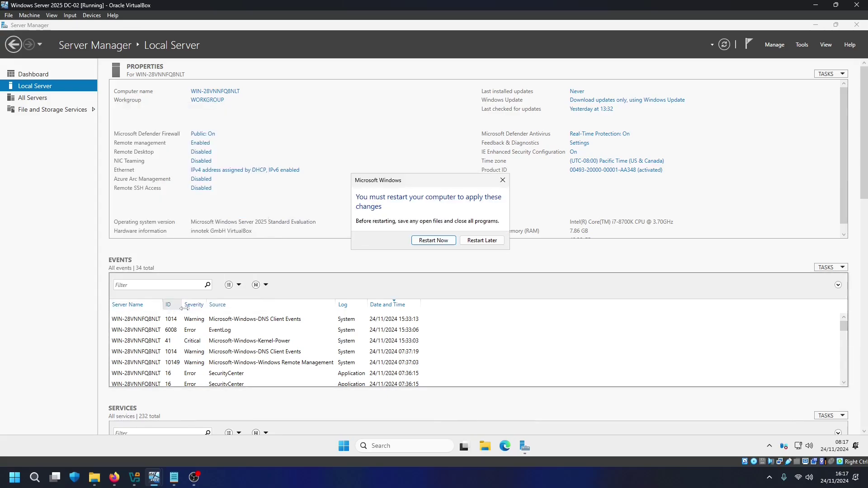
{"action": "left_click", "coordinate": [433, 240]}
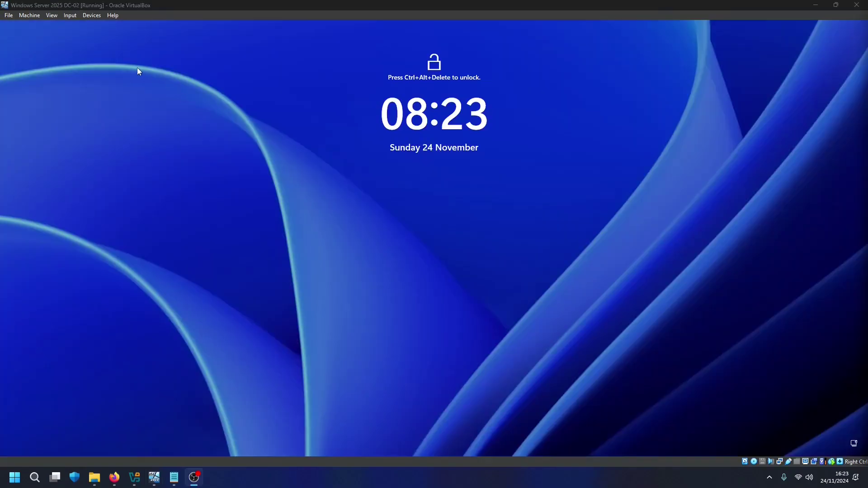
{"action": "left_click", "coordinate": [69, 16]}
{"action": "mouse_move", "coordinate": [112, 28]}
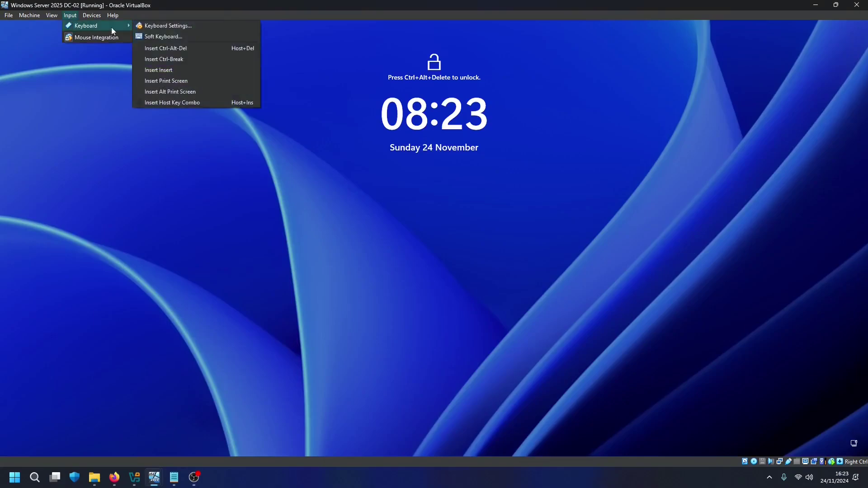
{"action": "left_click", "coordinate": [167, 45]}
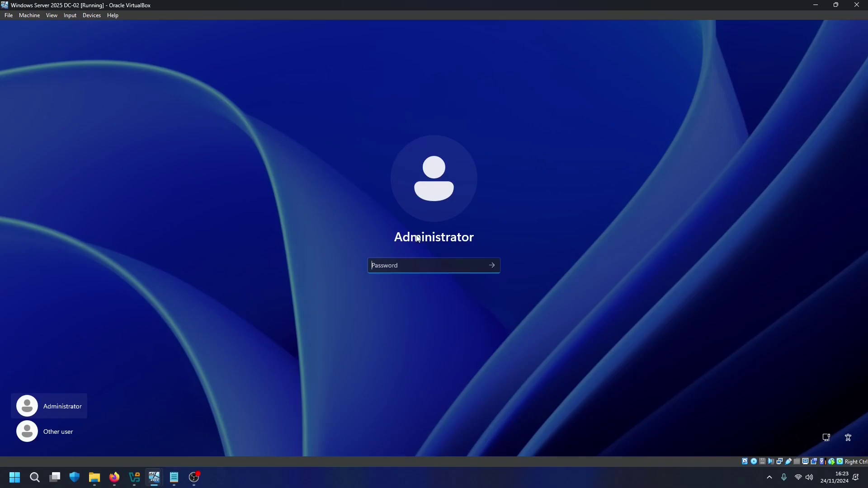
Sign in as Other user tutorials\administrator with the domain administrator password
{"action": "left_click", "coordinate": [54, 431]}
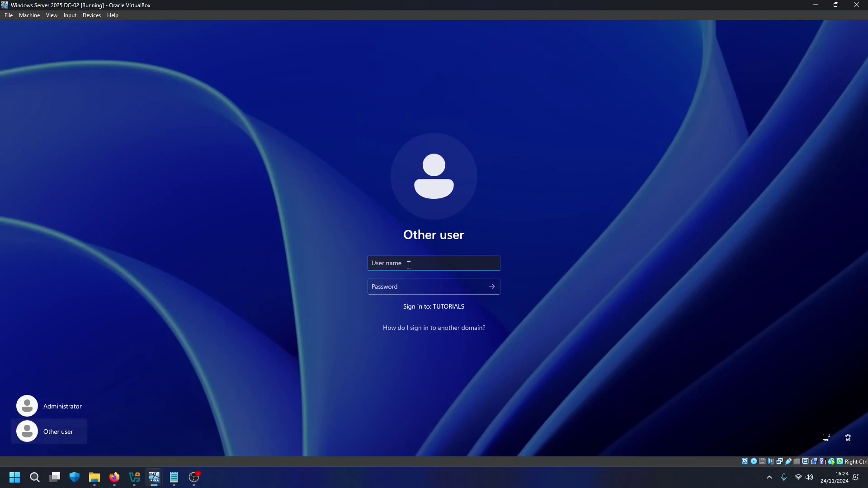
{"action": "type", "text": "administrator"}
{"action": "left_click", "coordinate": [465, 285]}
{"action": "left_click", "coordinate": [485, 256]}
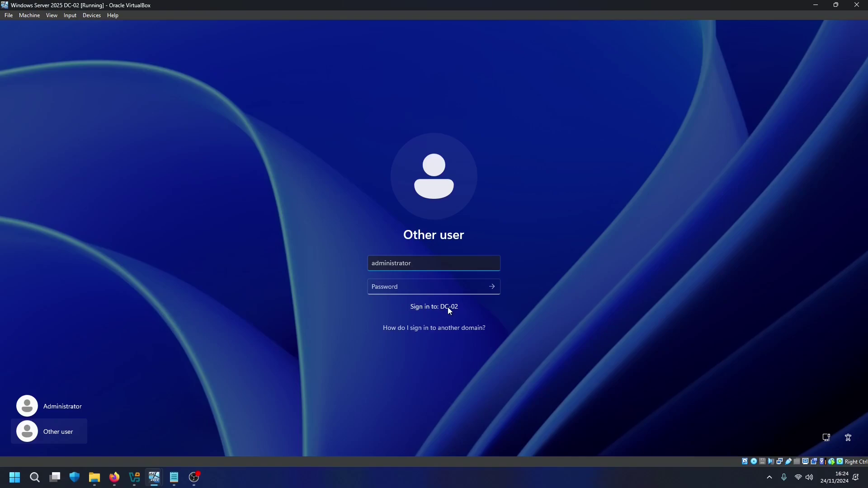
{"action": "double_click", "coordinate": [393, 268]}
{"action": "type", "text": "tutor"}
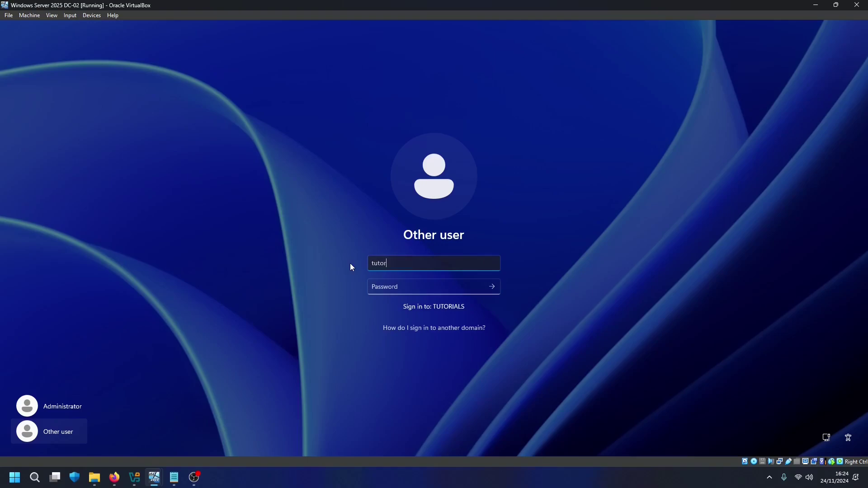
{"action": "type", "text": "ials\\administrator"}
{"action": "key", "text": "Tab"}
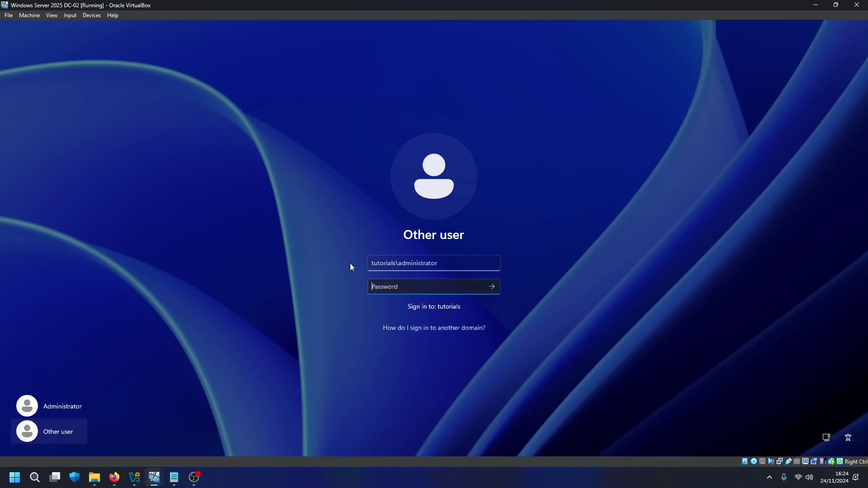
{"action": "type", "text": "••••••••••••••"}
{"action": "key", "text": "Return"}
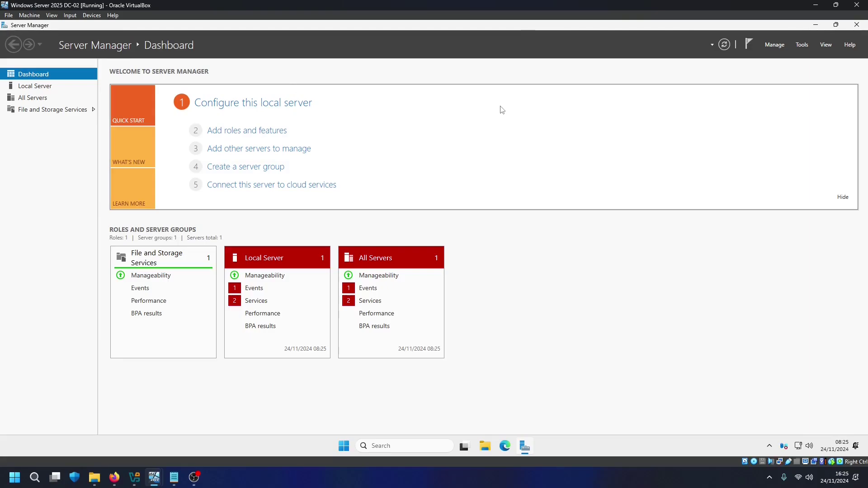
Start a role-based Add Roles and Features install targeting dc-02.tutorials.local
{"action": "left_click", "coordinate": [775, 45]}
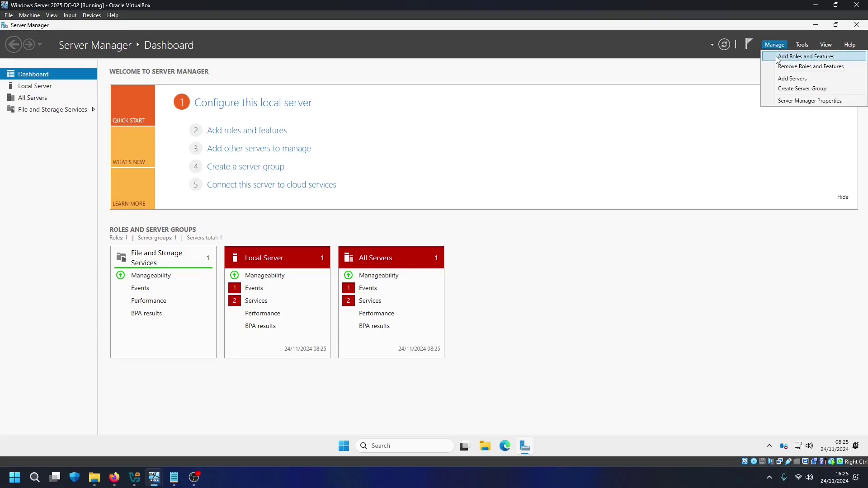
{"action": "left_click", "coordinate": [777, 59]}
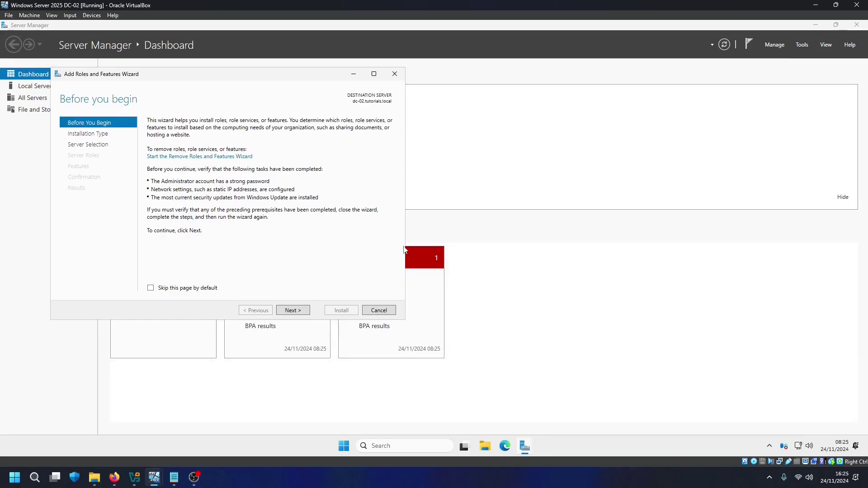
{"action": "left_click", "coordinate": [291, 310]}
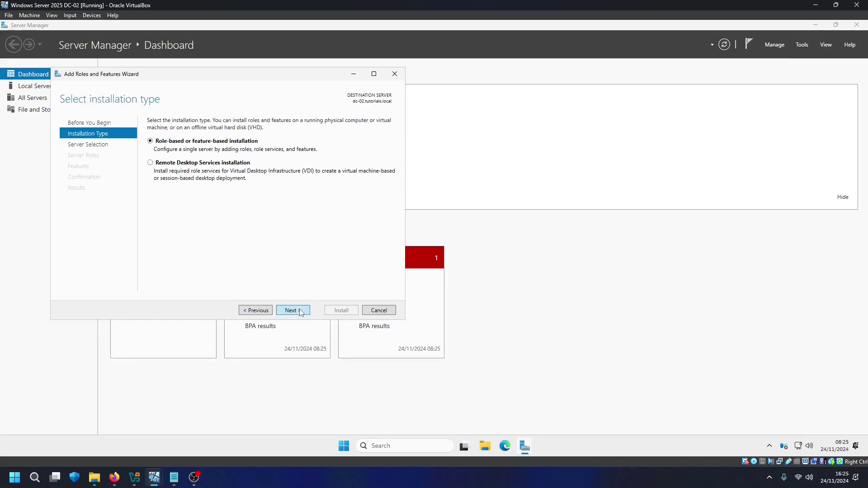
{"action": "left_click", "coordinate": [301, 311]}
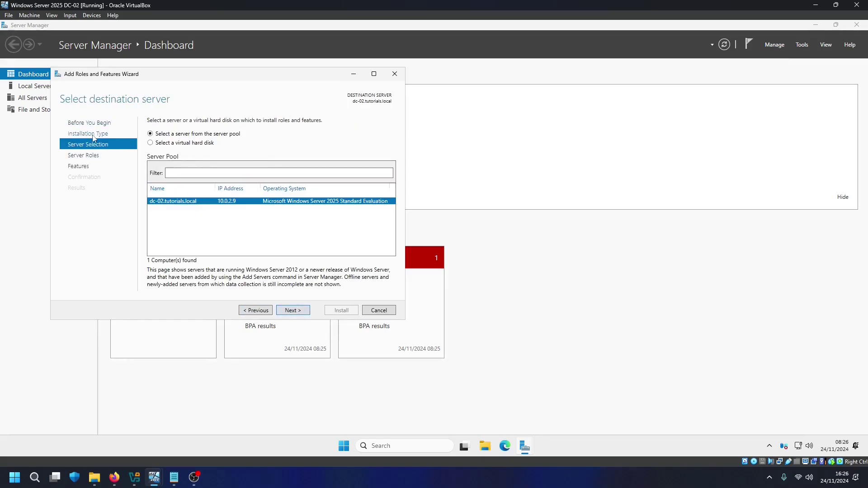
{"action": "left_click", "coordinate": [288, 311]}
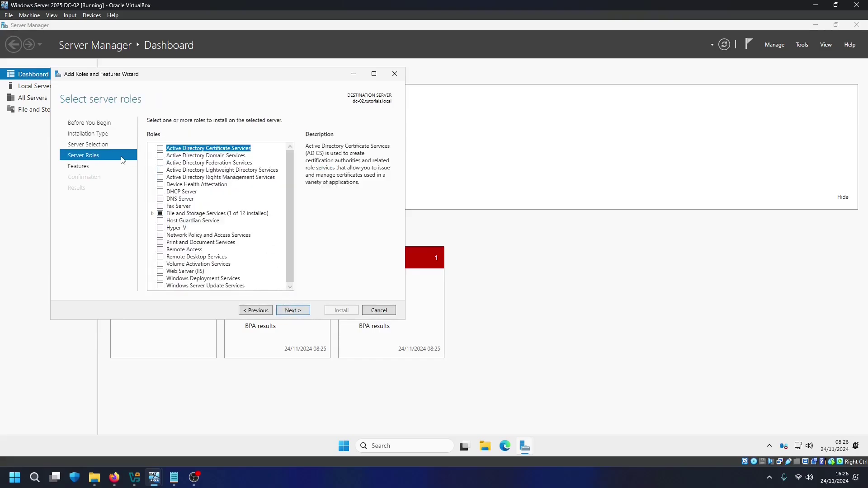
Select Active Directory Domain Services with its management tools and install it
{"action": "left_click", "coordinate": [159, 159]}
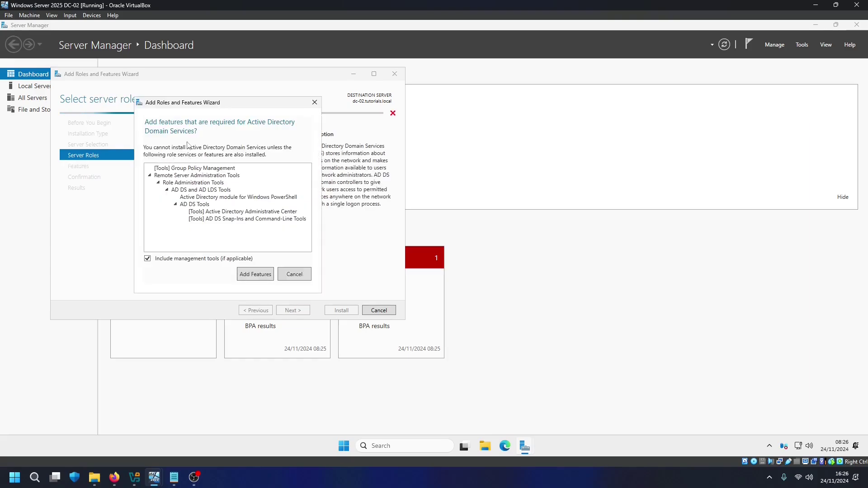
{"action": "left_click_drag", "start_coordinate": [204, 105], "coordinate": [387, 131]}
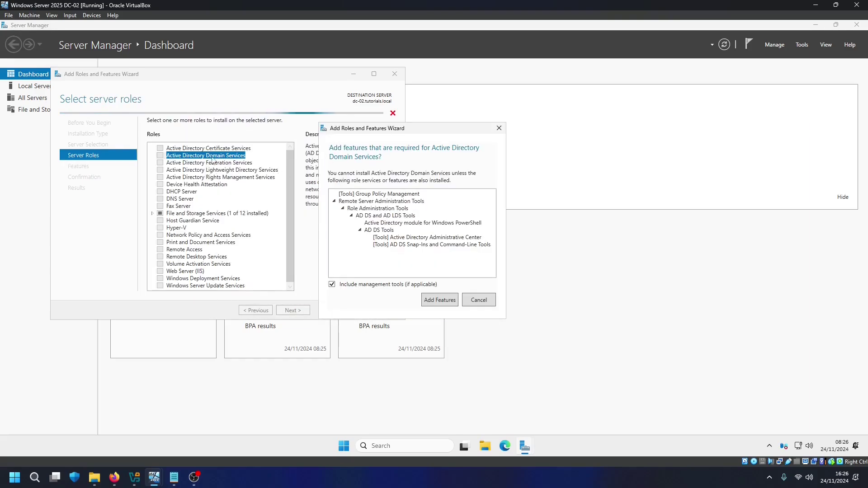
{"action": "left_click", "coordinate": [440, 300]}
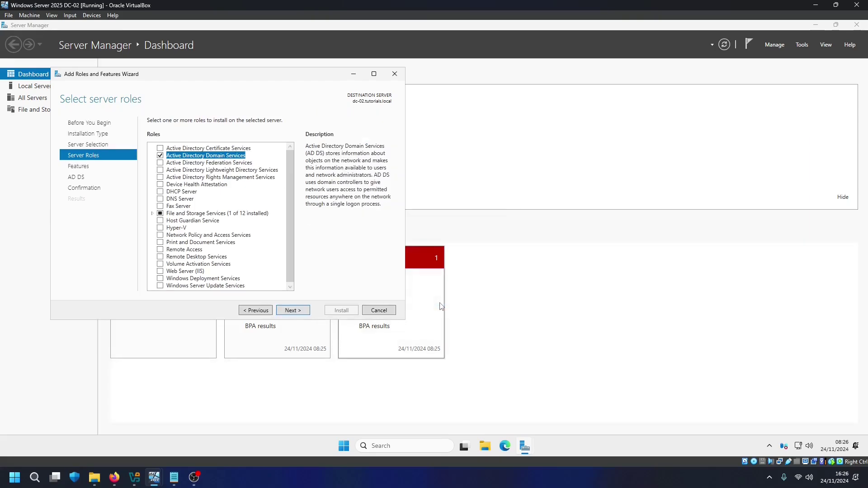
{"action": "left_click", "coordinate": [294, 311]}
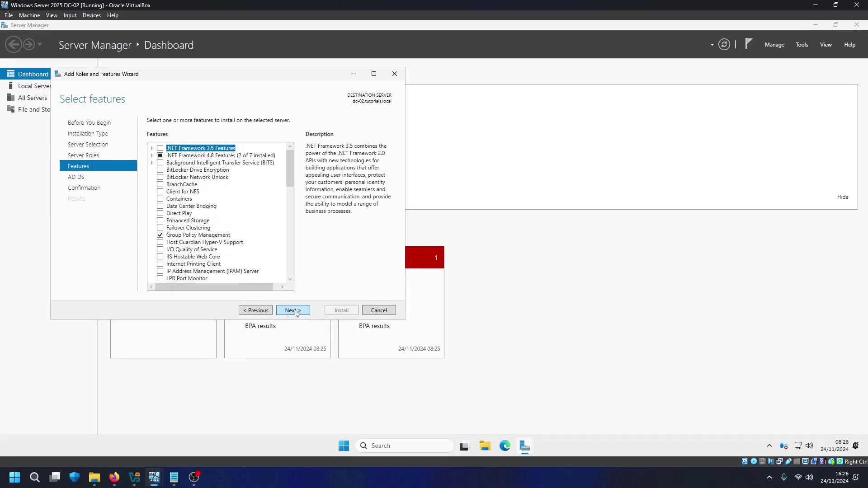
{"action": "left_click", "coordinate": [295, 312]}
{"action": "left_click", "coordinate": [296, 313]}
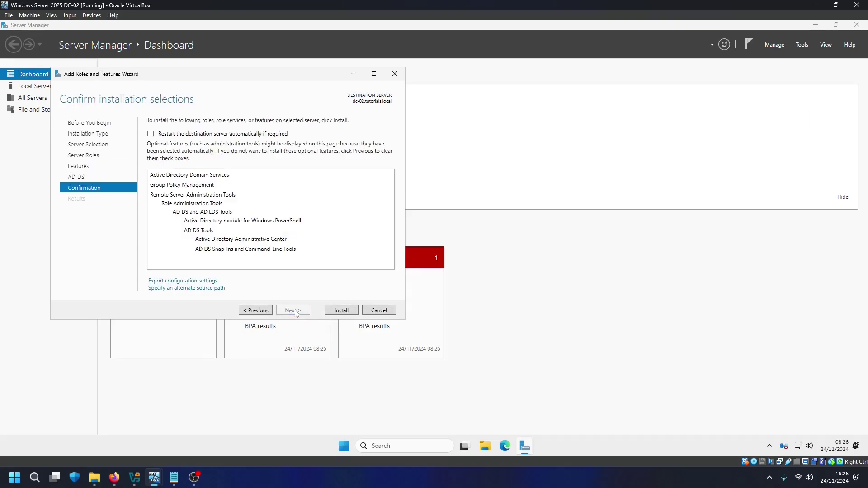
{"action": "left_click", "coordinate": [342, 311]}
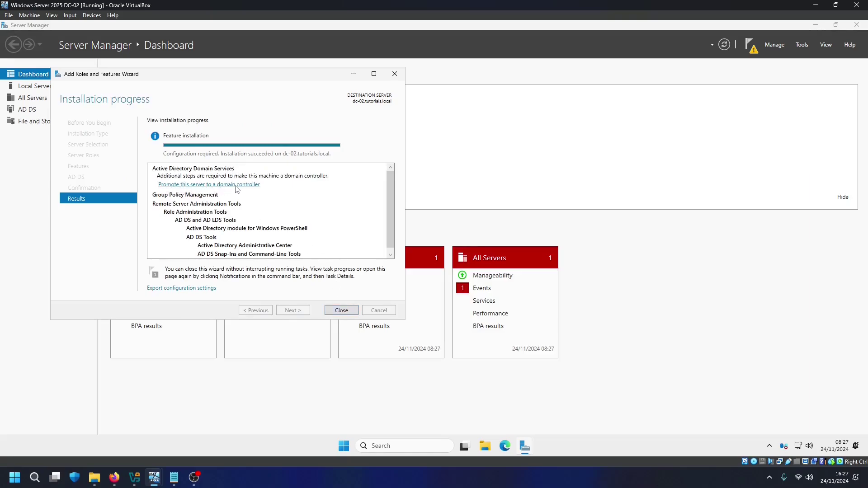
Close the roles wizard and launch 'Promote this server to a domain controller' for tutorials.local
{"action": "left_click", "coordinate": [341, 310]}
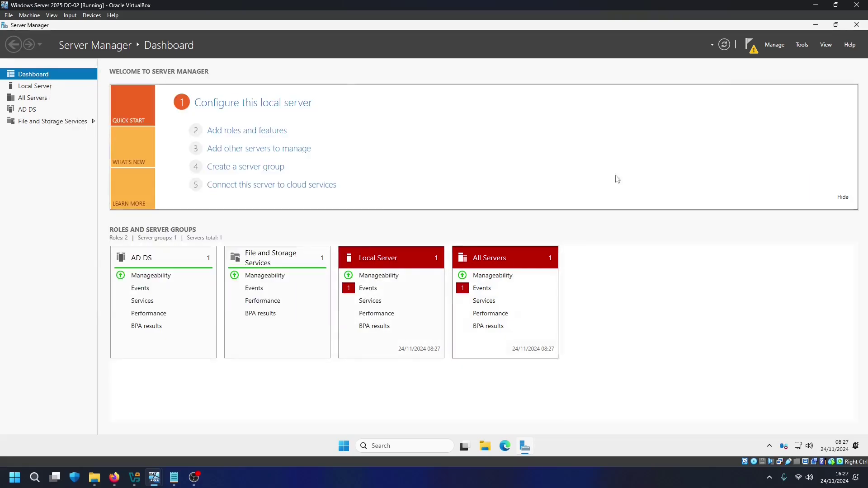
{"action": "left_click", "coordinate": [749, 42]}
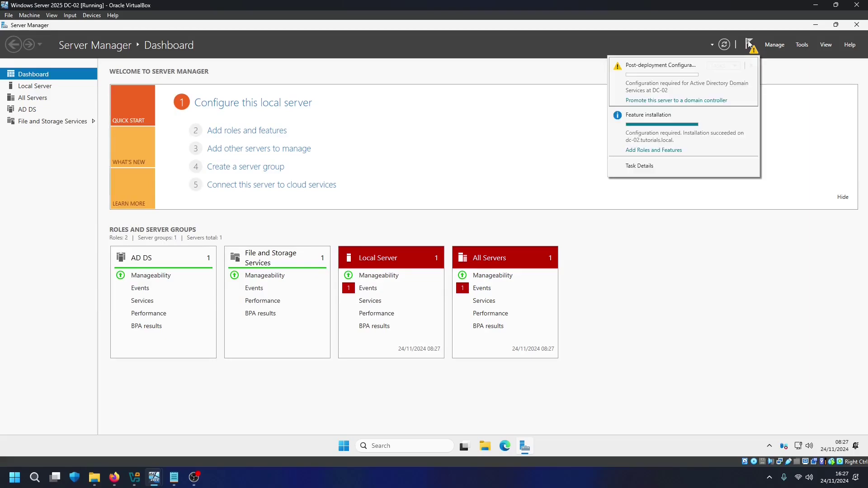
{"action": "left_click", "coordinate": [634, 101]}
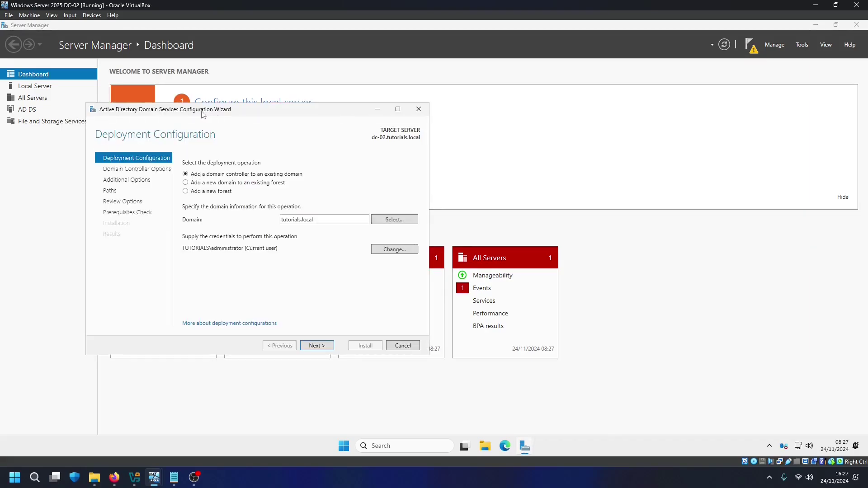
{"action": "left_click_drag", "start_coordinate": [203, 113], "coordinate": [237, 106]}
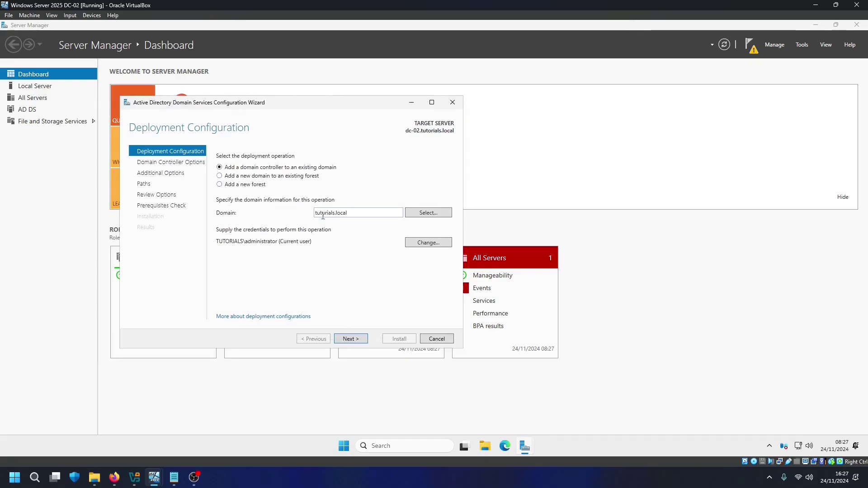
{"action": "double_click", "coordinate": [349, 211]}
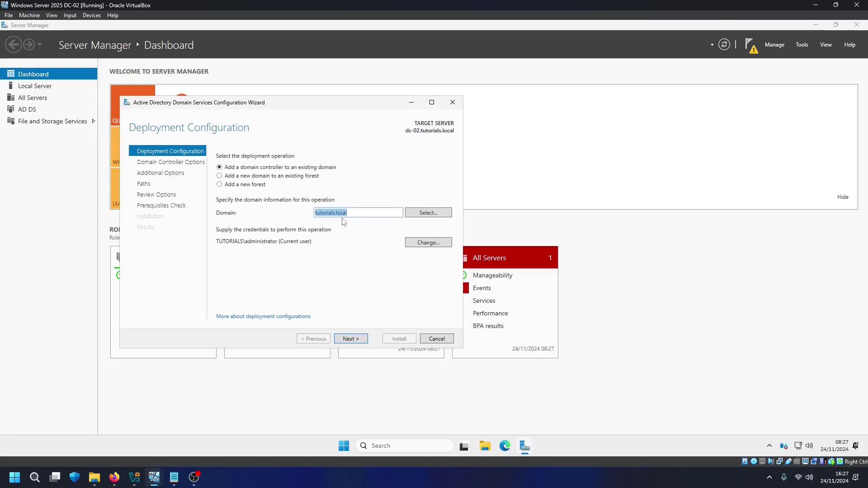
{"action": "mouse_move", "coordinate": [153, 480]}
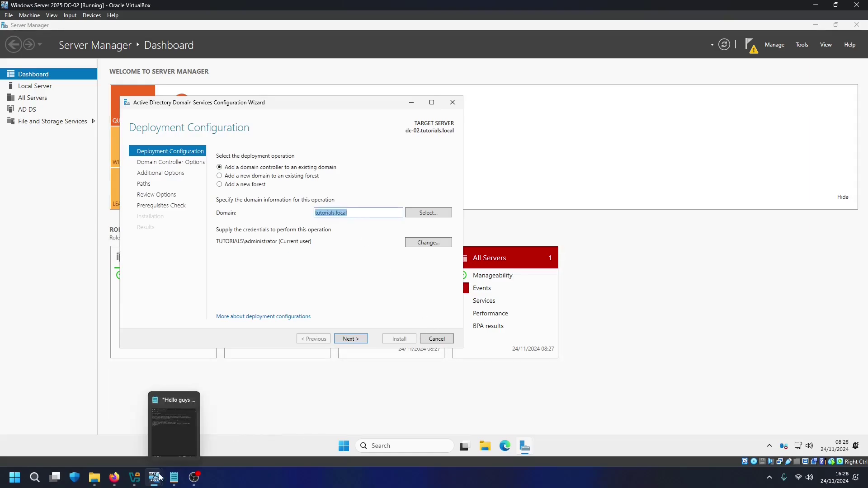
{"action": "left_click", "coordinate": [131, 434]}
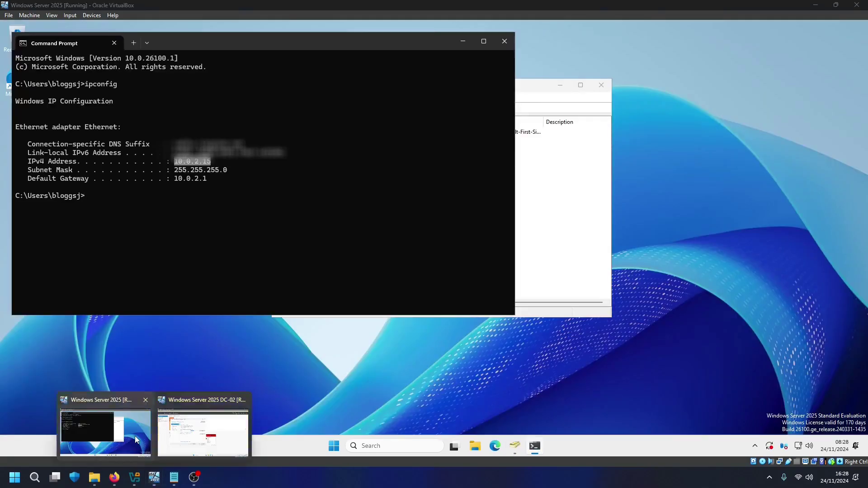
{"action": "left_click", "coordinate": [542, 264]}
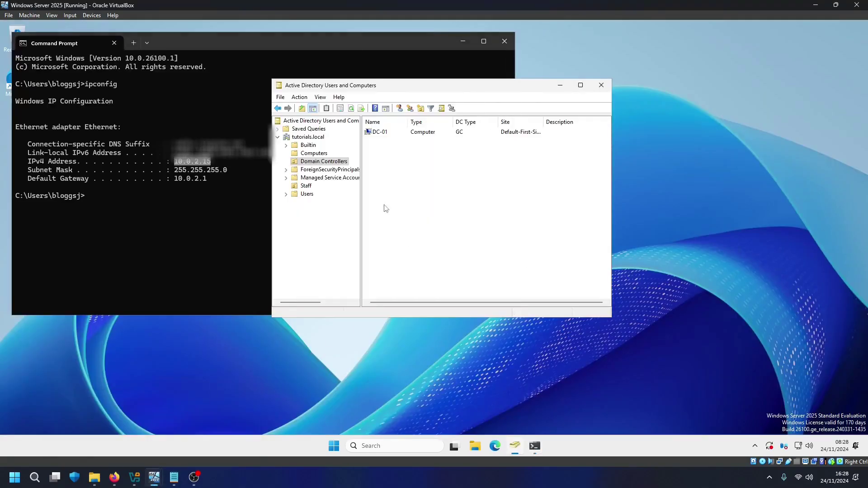
{"action": "left_click", "coordinate": [313, 153]}
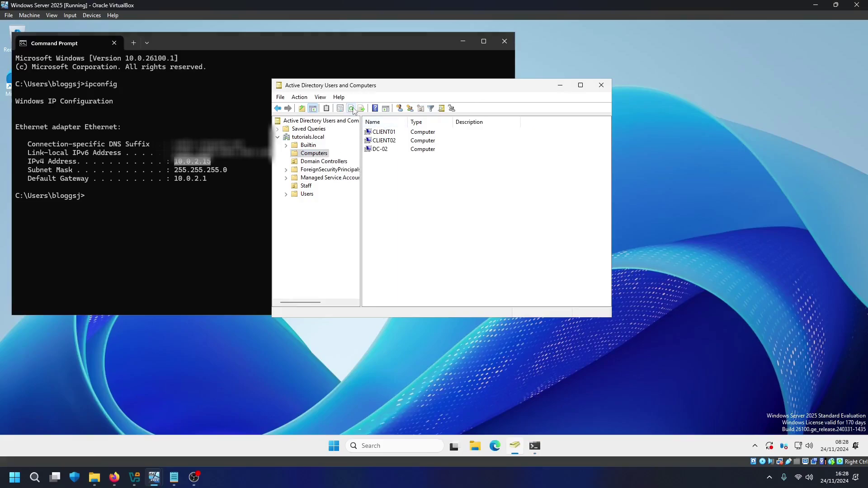
{"action": "left_click_drag", "start_coordinate": [408, 121], "coordinate": [462, 122]}
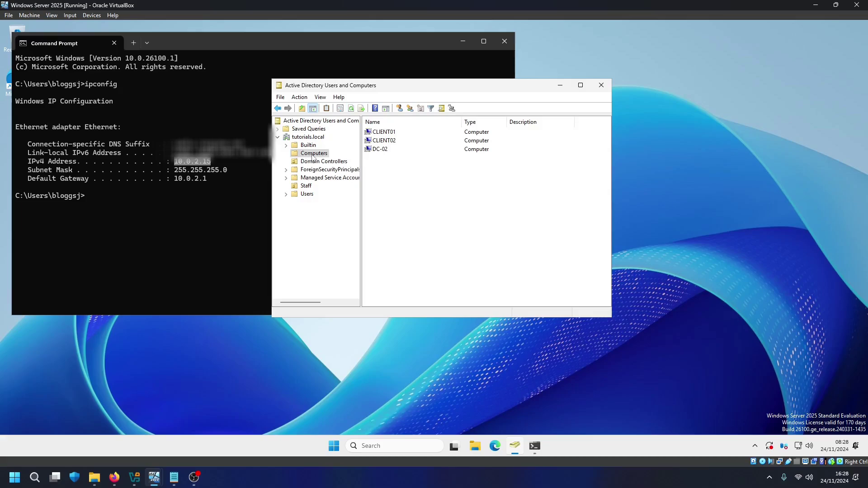
{"action": "mouse_move", "coordinate": [154, 477]}
{"action": "left_click", "coordinate": [195, 429]}
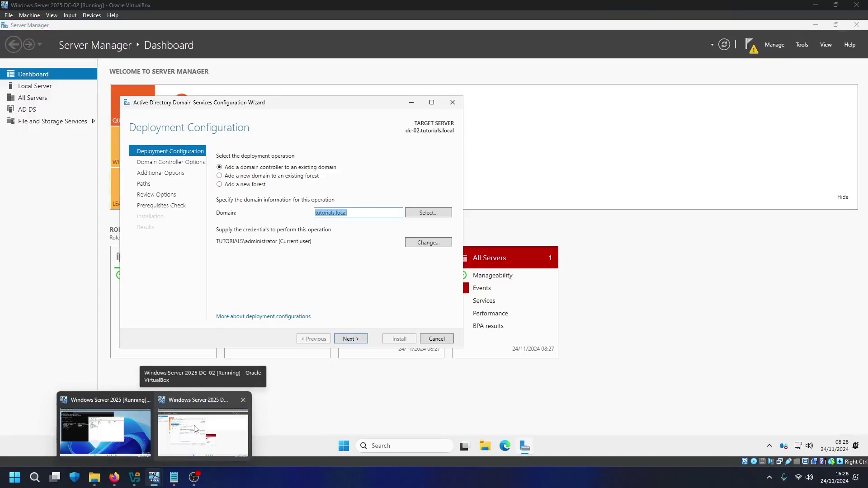
{"action": "left_click", "coordinate": [106, 431]}
{"action": "mouse_move", "coordinate": [160, 473]}
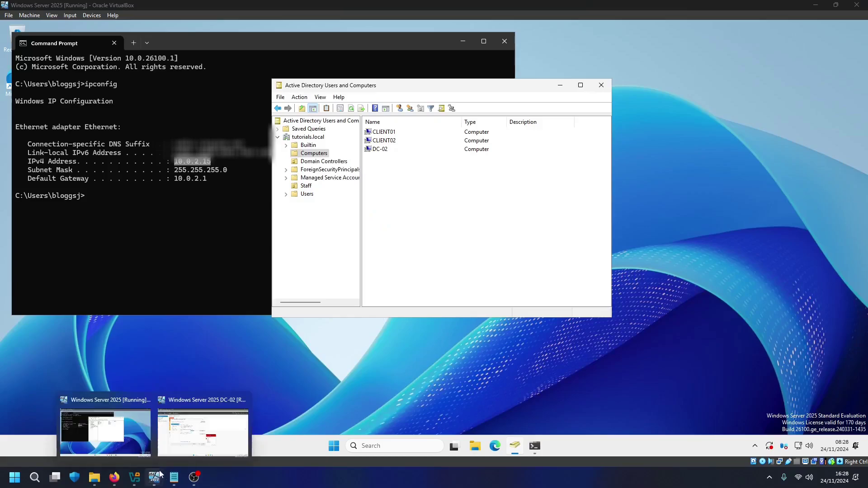
{"action": "left_click", "coordinate": [194, 432]}
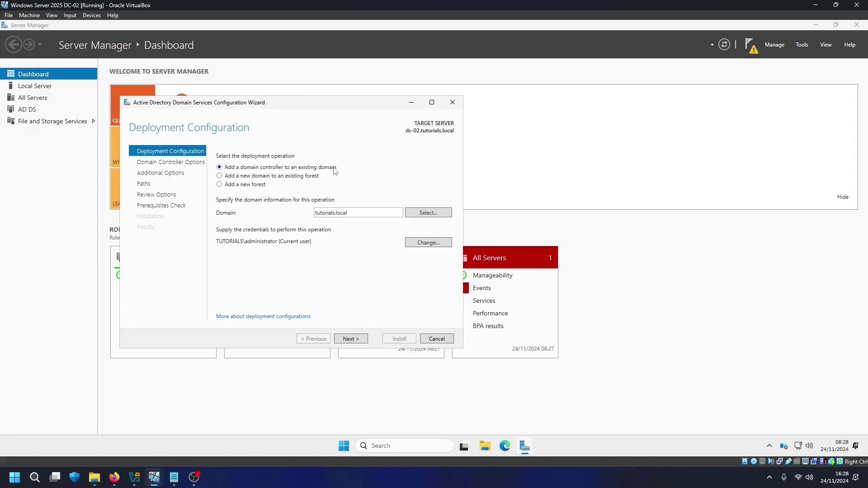
Enter and confirm the DSRM password on the domain controller options page
{"action": "left_click", "coordinate": [355, 340]}
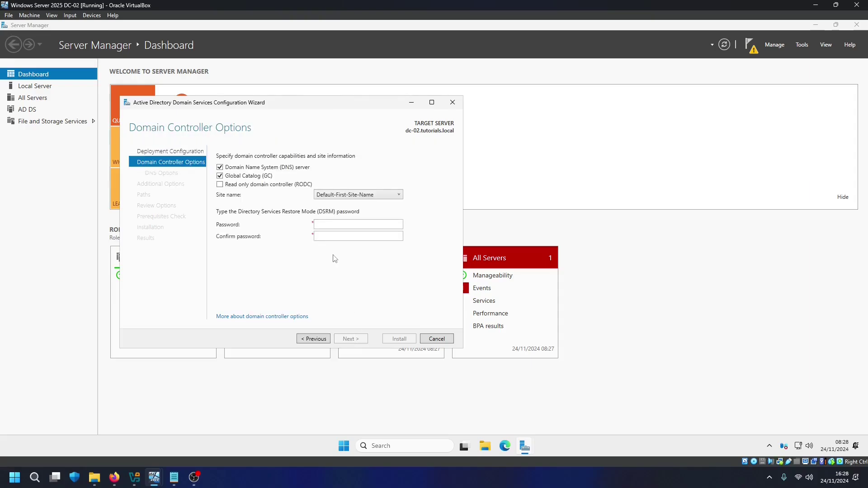
{"action": "left_click", "coordinate": [331, 224]}
{"action": "type", "text": "••••••"}
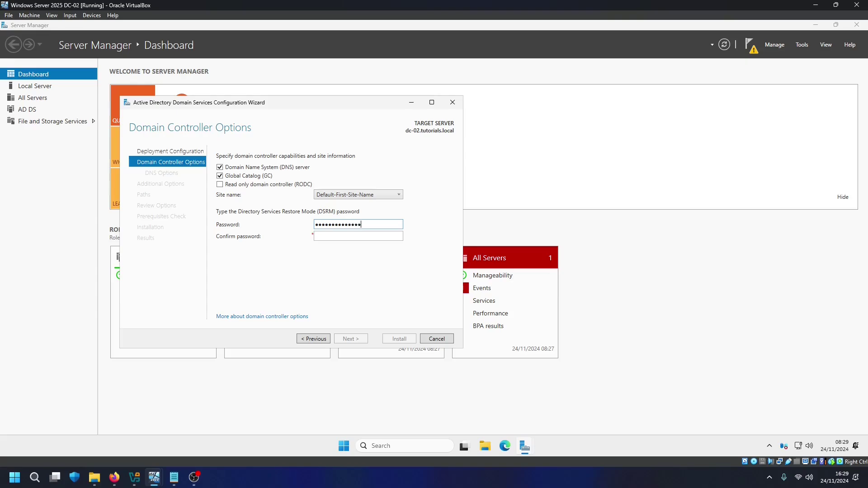
{"action": "key", "text": "Tab"}
{"action": "type", "text": "••••••••••••••"}
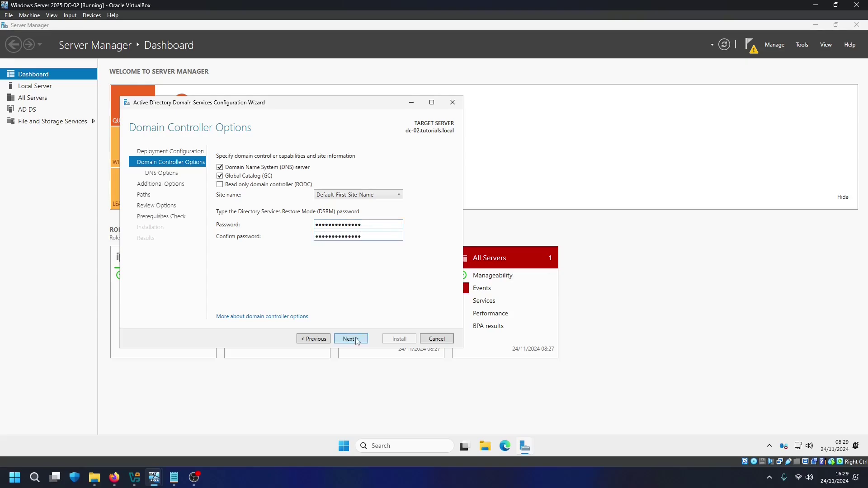
{"action": "left_click", "coordinate": [357, 341]}
Replicate from dc-01.tutorials.local, pass Paths, Review and Prerequisites, and start the installation
{"action": "left_click", "coordinate": [357, 340]}
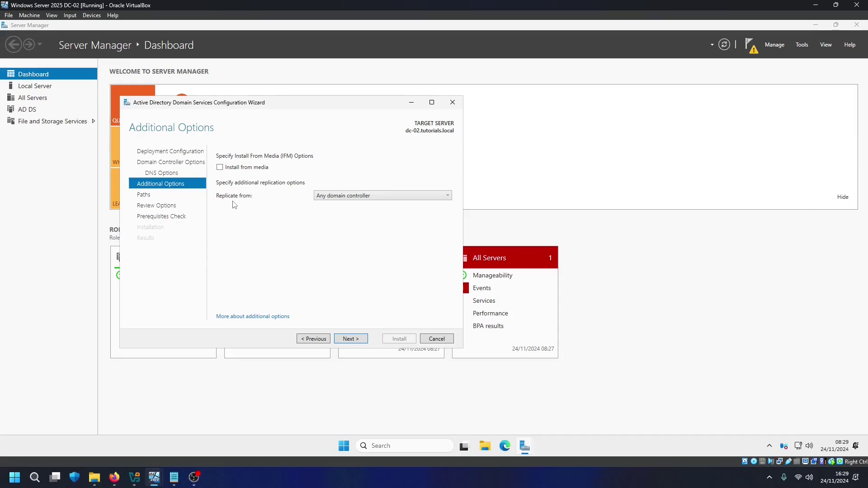
{"action": "left_click", "coordinate": [346, 196]}
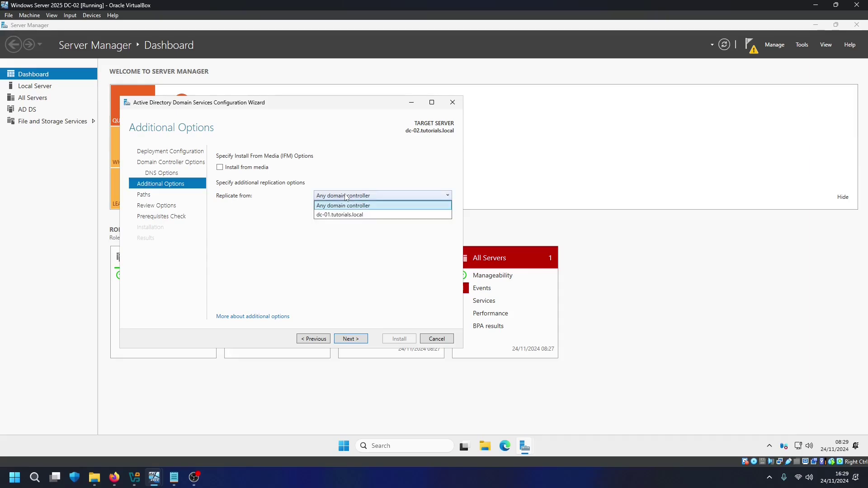
{"action": "left_click", "coordinate": [332, 219]}
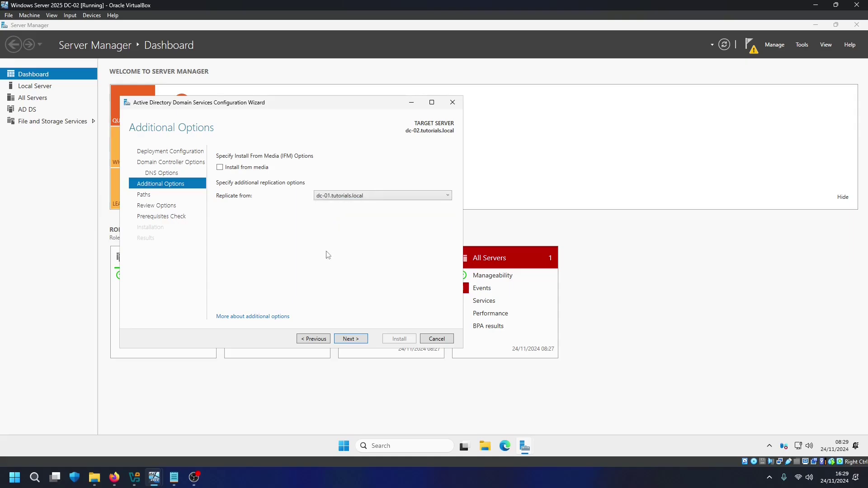
{"action": "left_click", "coordinate": [350, 339]}
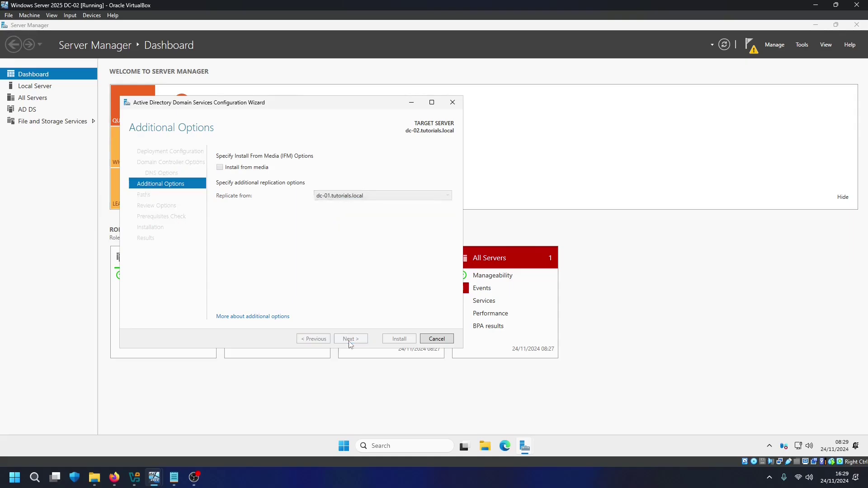
{"action": "left_click", "coordinate": [350, 340]}
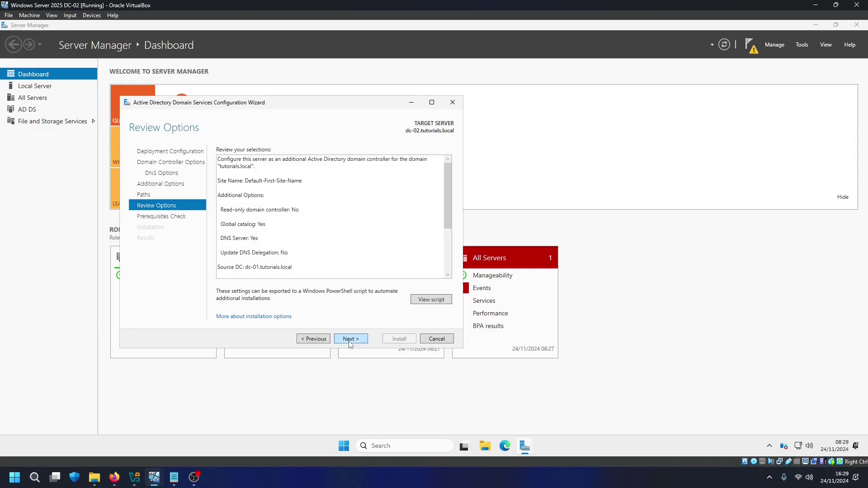
{"action": "left_click", "coordinate": [349, 340]}
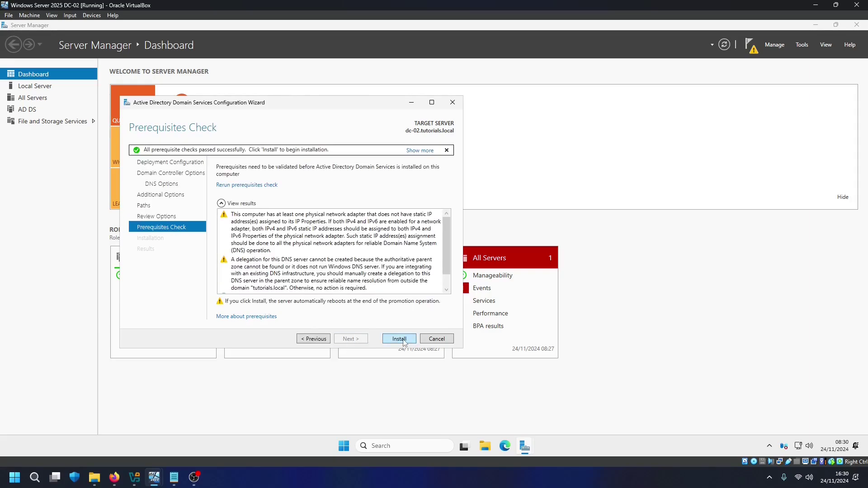
{"action": "left_click", "coordinate": [399, 340]}
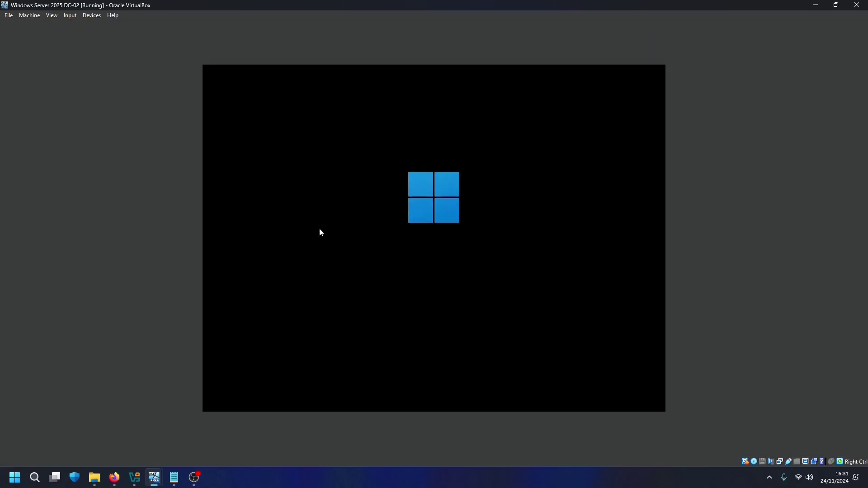
Send Ctrl+Alt+Del to the rebooted DC-02 and sign in as administrator
{"action": "left_click", "coordinate": [70, 16]}
{"action": "mouse_move", "coordinate": [86, 25]}
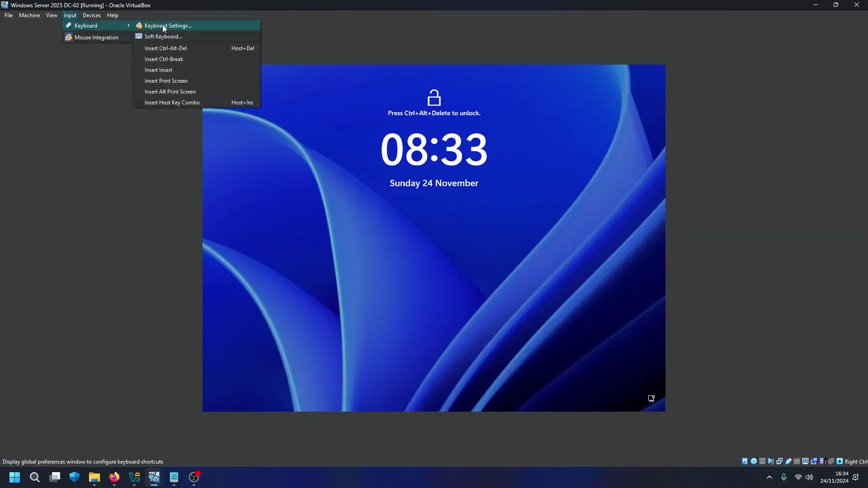
{"action": "left_click", "coordinate": [161, 49]}
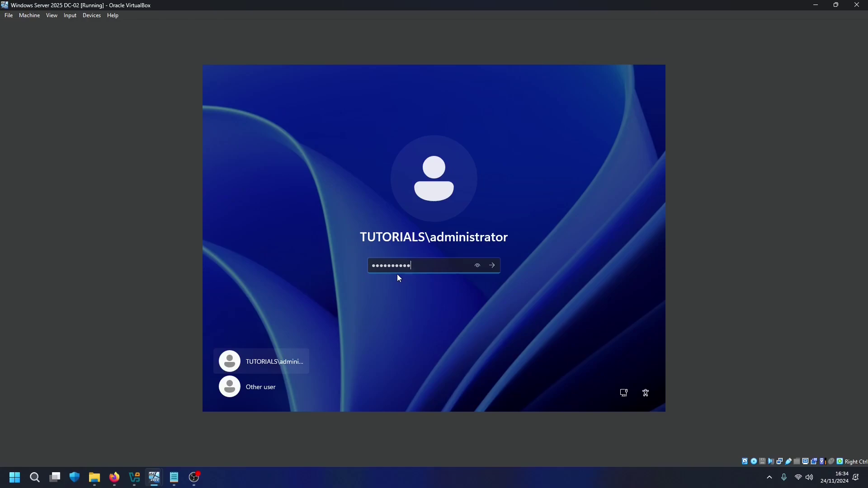
{"action": "key", "text": "Return"}
{"action": "left_click", "coordinate": [397, 402]}
In Active Directory Users and Computers, confirm tutorials.local's Domain Controllers lists DC-01 and DC-02
{"action": "type", "text": "acti"}
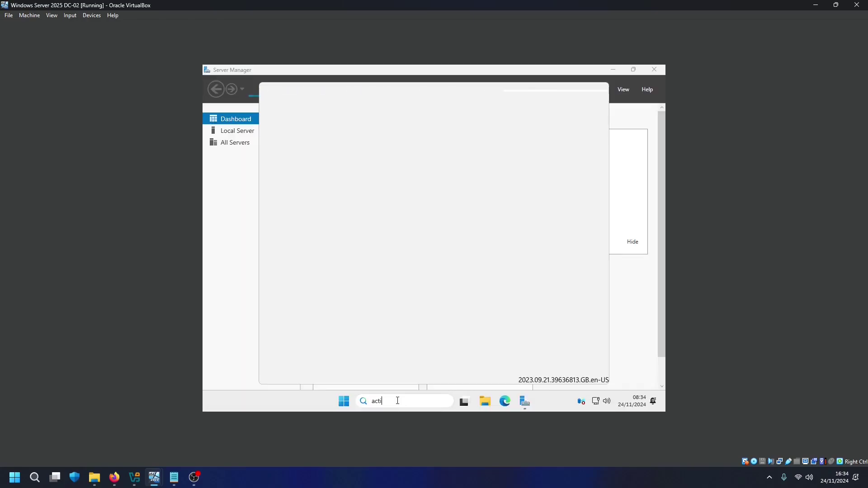
{"action": "type", "text": "ve"}
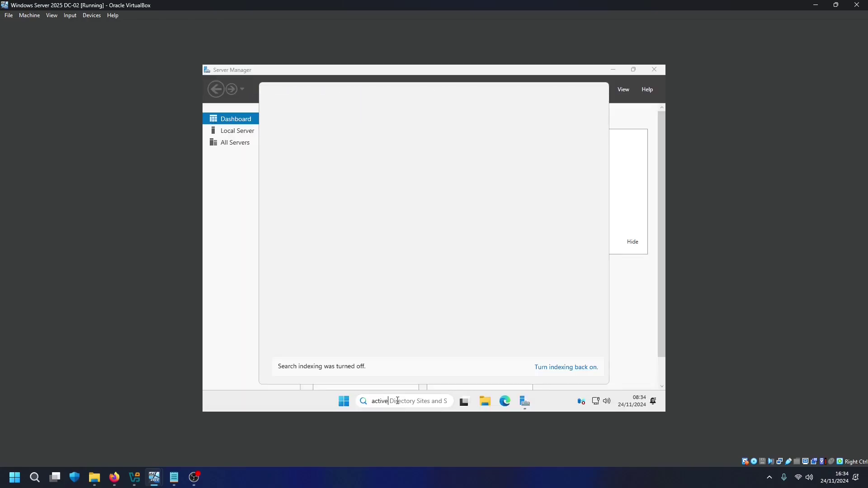
{"action": "left_click", "coordinate": [361, 254]}
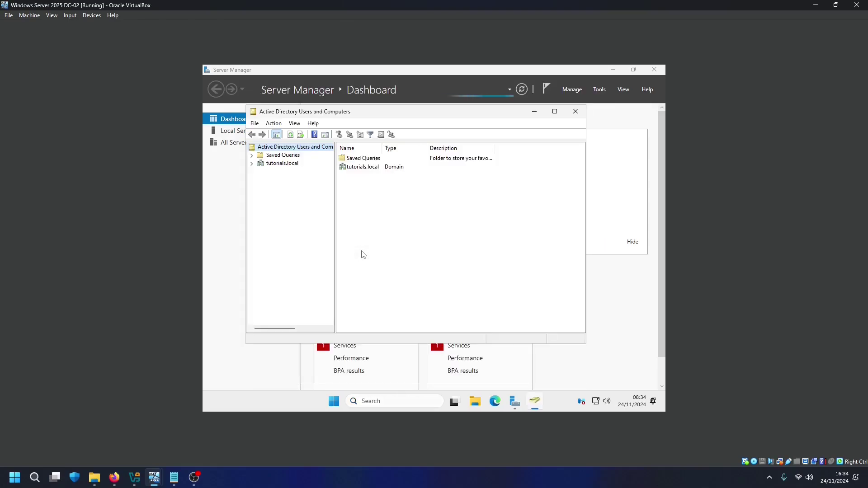
{"action": "left_click", "coordinate": [252, 163]}
{"action": "left_click", "coordinate": [298, 187]}
{"action": "left_click_drag", "start_coordinate": [379, 148], "coordinate": [394, 147]}
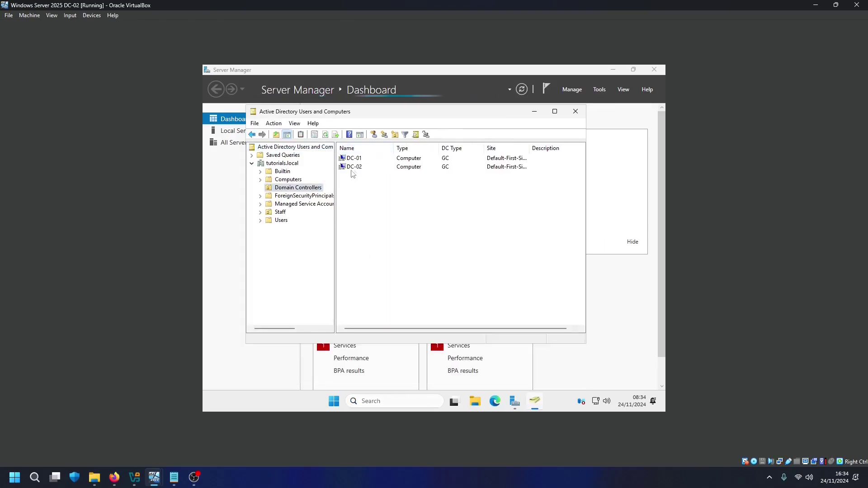
{"action": "left_click", "coordinate": [290, 182]}
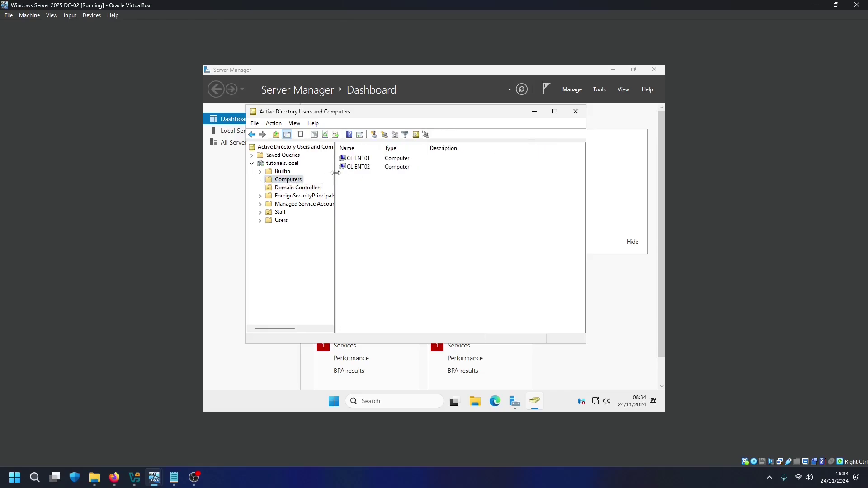
{"action": "left_click", "coordinate": [297, 187]}
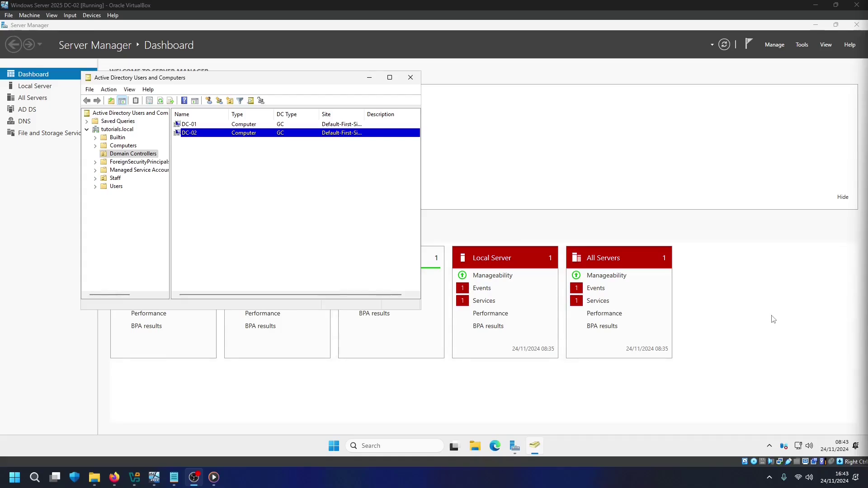
Open DC-02's Ethernet IPv4 properties showing preferred DNS 10.0.2.15 and alternate 127.0.0.1
{"action": "right_click", "coordinate": [799, 448]}
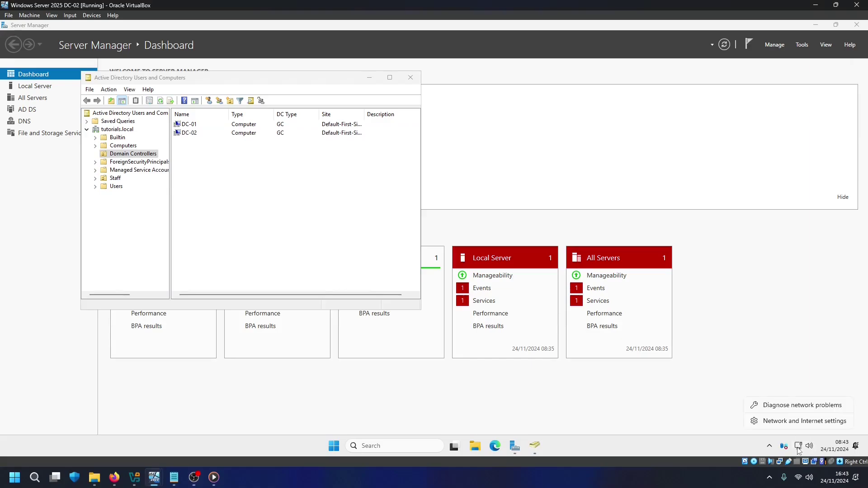
{"action": "left_click", "coordinate": [796, 420]}
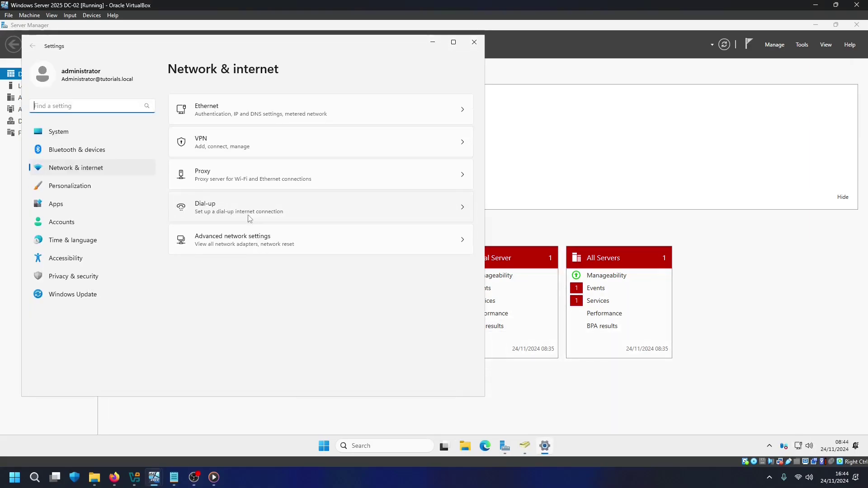
{"action": "left_click", "coordinate": [311, 249]}
{"action": "left_click", "coordinate": [312, 115]}
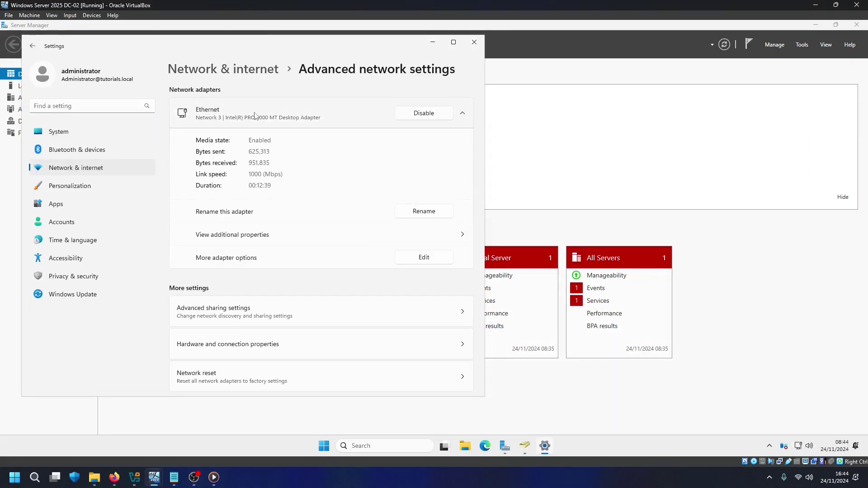
{"action": "left_click", "coordinate": [423, 257]}
{"action": "double_click", "coordinate": [105, 153]}
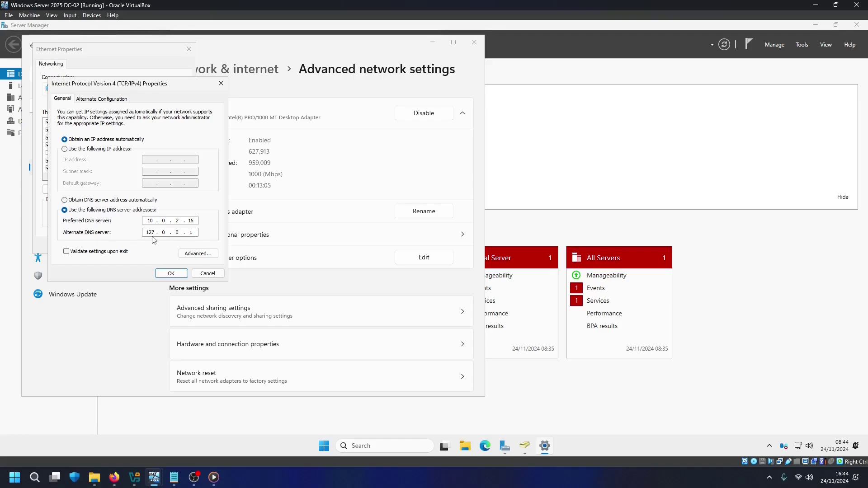
On the first domain controller, open the Ethernet adapter's IPv4 properties to view its DNS servers
{"action": "mouse_move", "coordinate": [154, 475]}
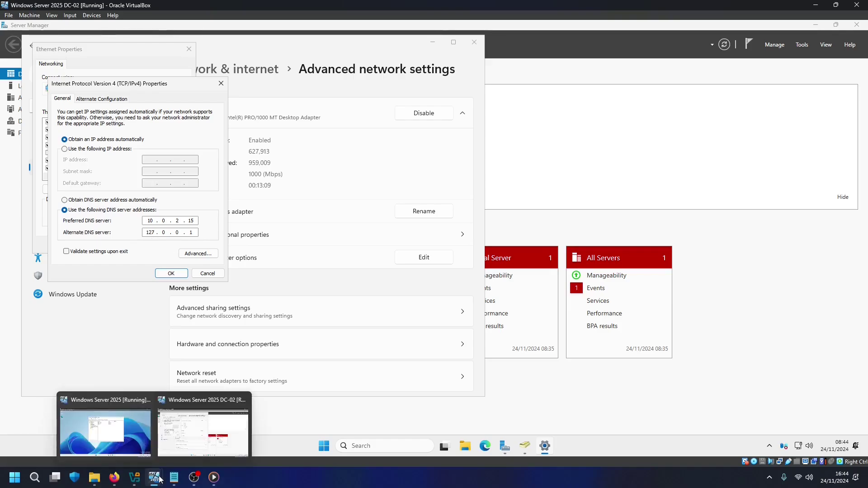
{"action": "left_click", "coordinate": [122, 417]}
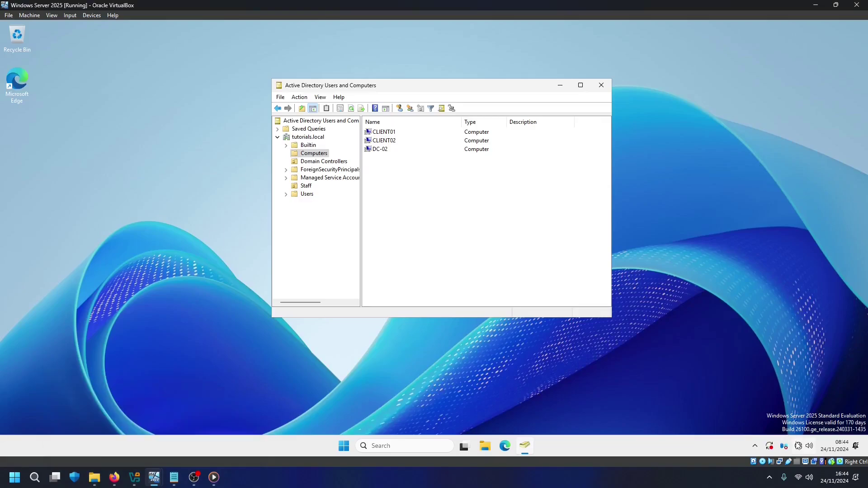
{"action": "right_click", "coordinate": [798, 446]}
{"action": "left_click", "coordinate": [800, 421]}
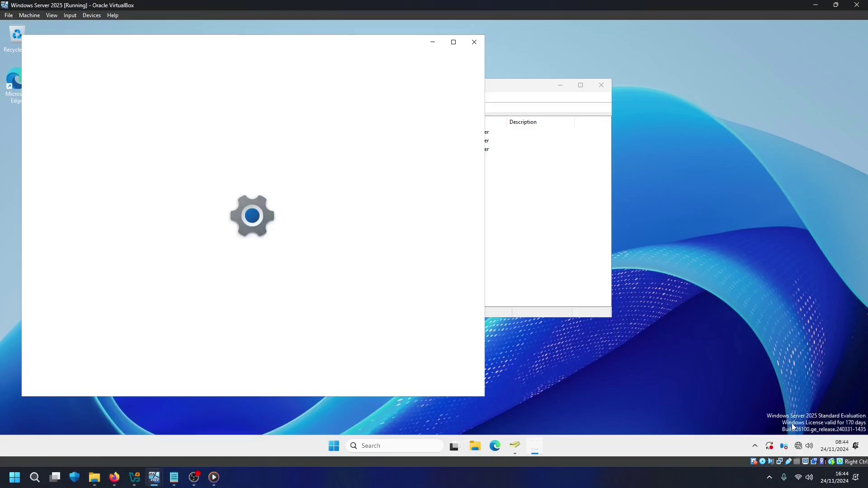
{"action": "left_click", "coordinate": [323, 240]}
{"action": "left_click", "coordinate": [283, 111]}
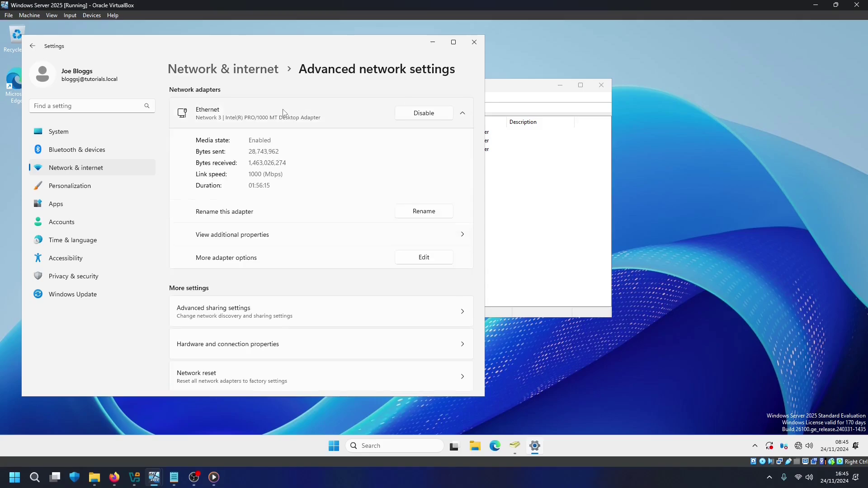
{"action": "left_click", "coordinate": [416, 257]}
{"action": "double_click", "coordinate": [130, 146]}
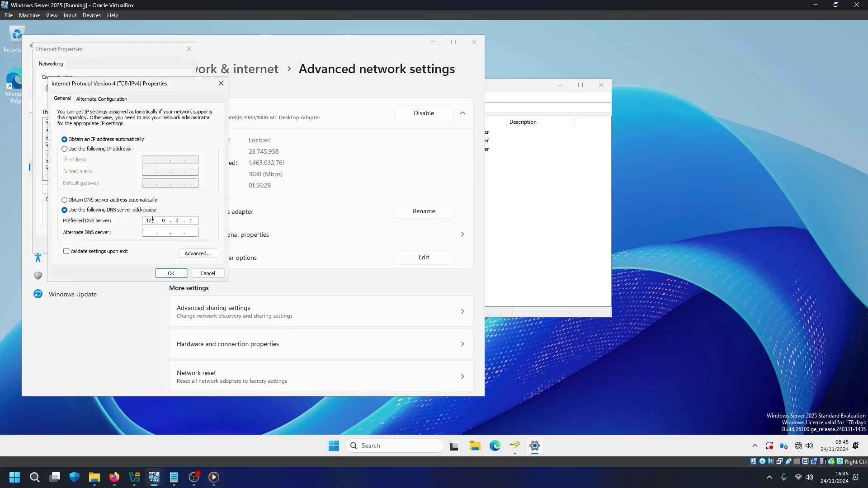
Run ipconfig in a Command Prompt on DC-02 to find its IP address
{"action": "left_click", "coordinate": [398, 442]}
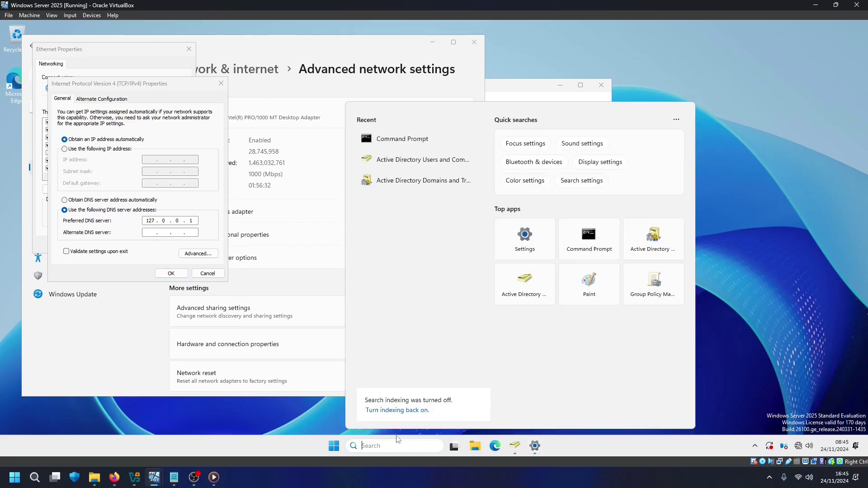
{"action": "mouse_move", "coordinate": [153, 478]}
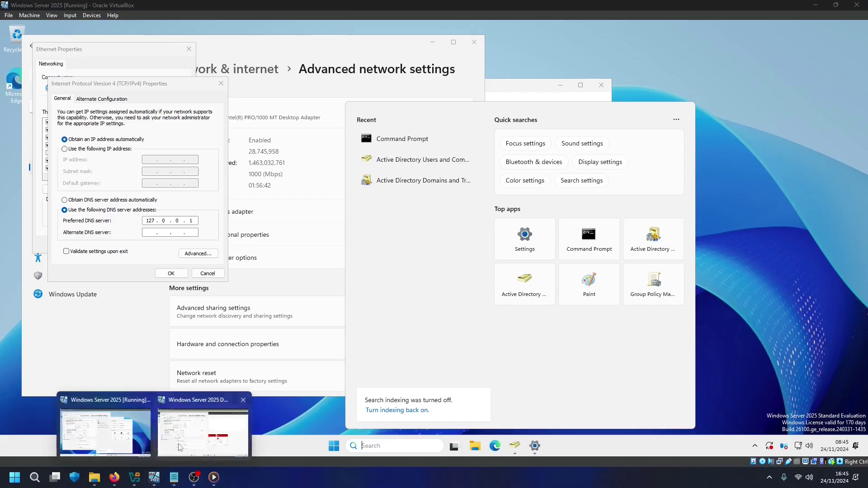
{"action": "left_click", "coordinate": [179, 447]}
{"action": "left_click", "coordinate": [388, 158]}
{"action": "type", "text": "ipco"}
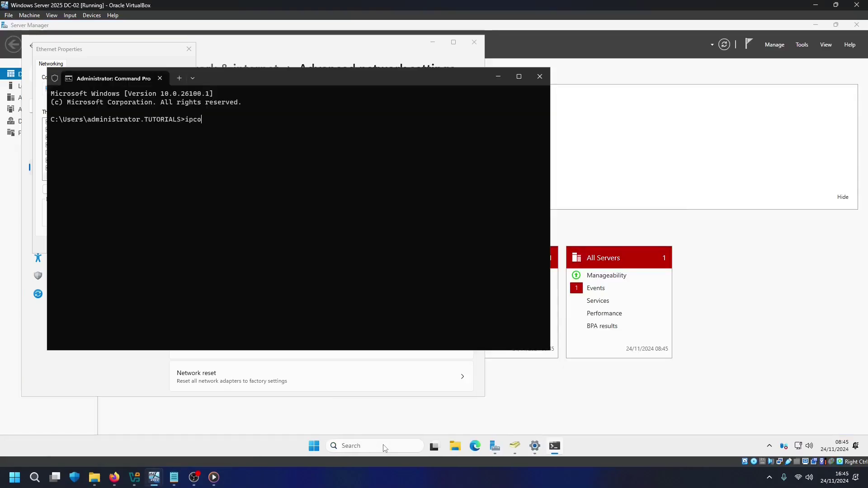
{"action": "type", "text": "nfig"}
{"action": "key", "text": "Return"}
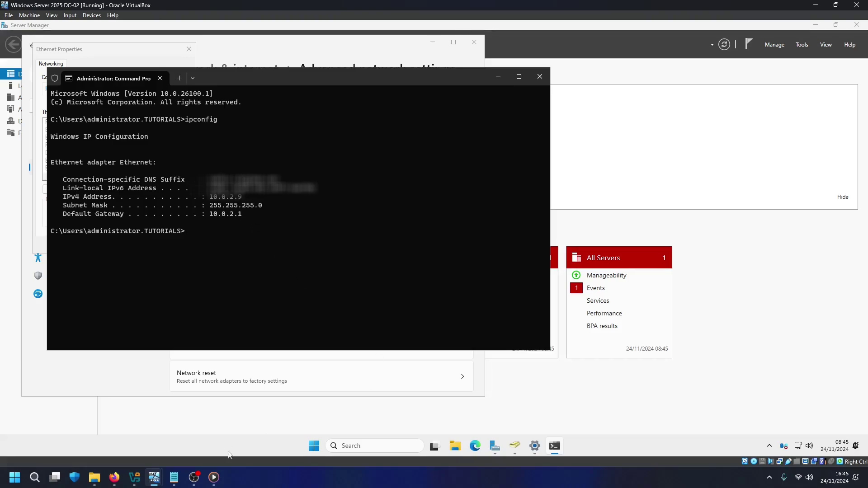
Set the first DC's DNS servers to preferred 10.0.2.9 and alternate 127.0.0.1
{"action": "mouse_move", "coordinate": [155, 477]}
{"action": "left_click", "coordinate": [113, 432]}
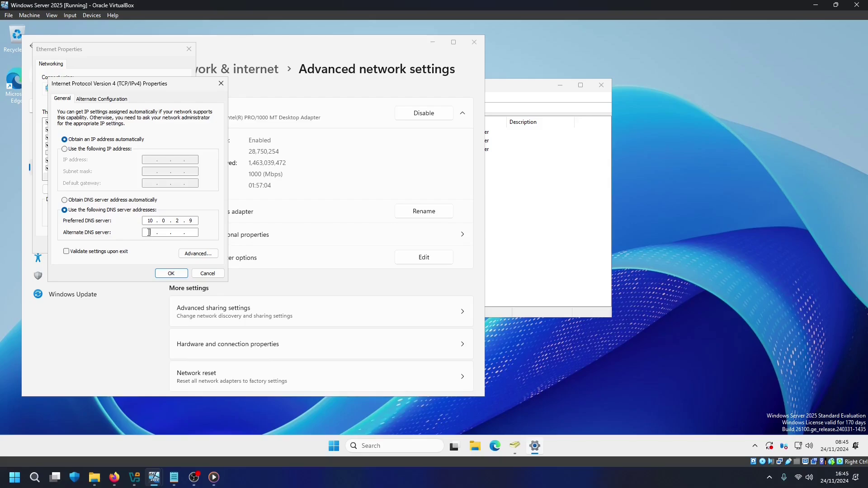
{"action": "left_click", "coordinate": [149, 233]}
{"action": "type", "text": "127.0.0.1"}
{"action": "left_click", "coordinate": [171, 275]}
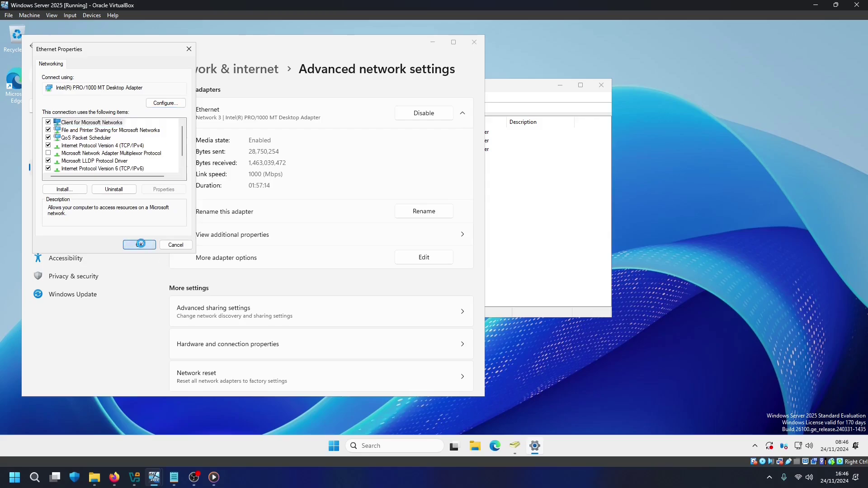
{"action": "left_click", "coordinate": [140, 244]}
{"action": "left_click", "coordinate": [473, 42]}
Refresh the Domain Controllers container in Active Directory Users and Computers
{"action": "left_click", "coordinate": [350, 108]}
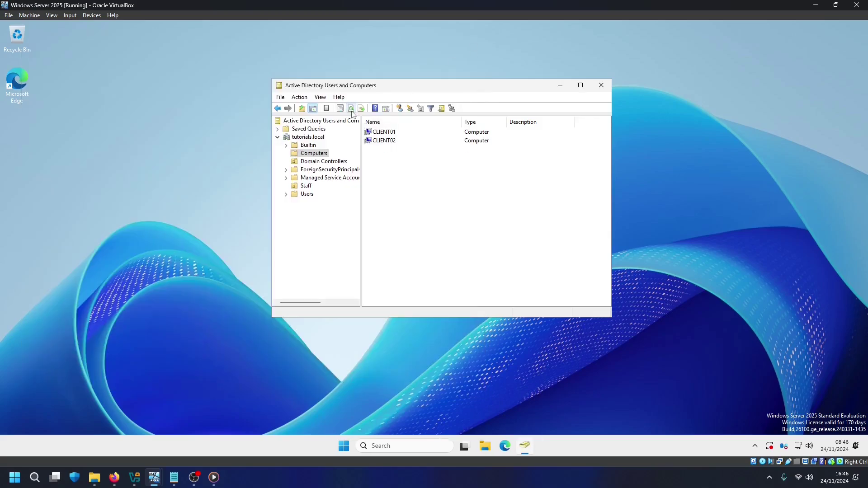
{"action": "left_click", "coordinate": [323, 161]}
{"action": "left_click", "coordinate": [350, 109]}
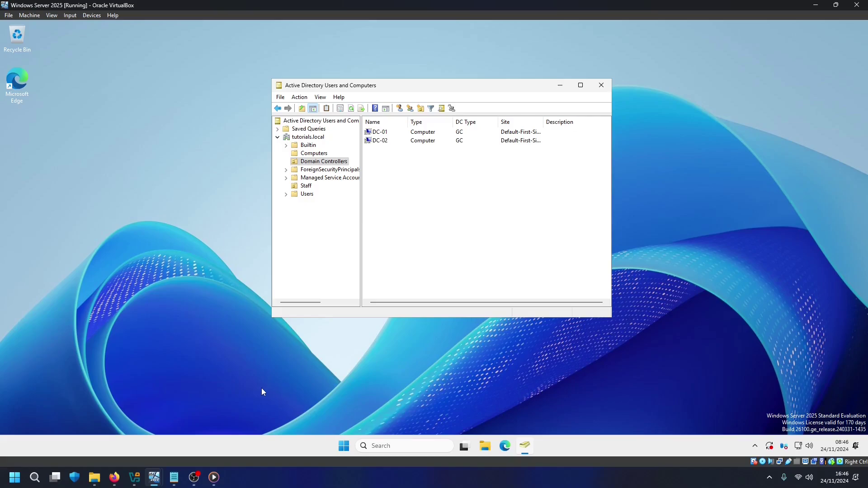
Run 'repadmin /replsummary' in Command Prompt to check DC-01 and DC-02 replication
{"action": "left_click", "coordinate": [386, 445]}
{"action": "type", "text": "cmd"}
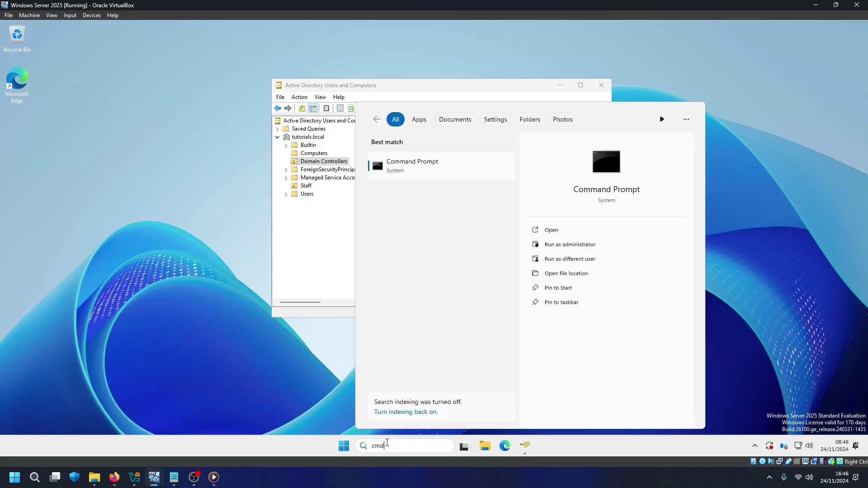
{"action": "key", "text": "Return"}
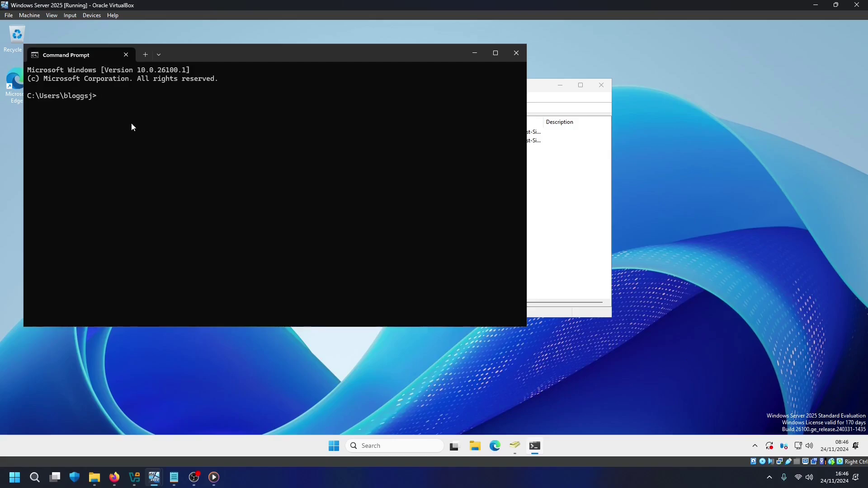
{"action": "type", "text": "repadmin /replsummary"}
{"action": "key", "text": "Return"}
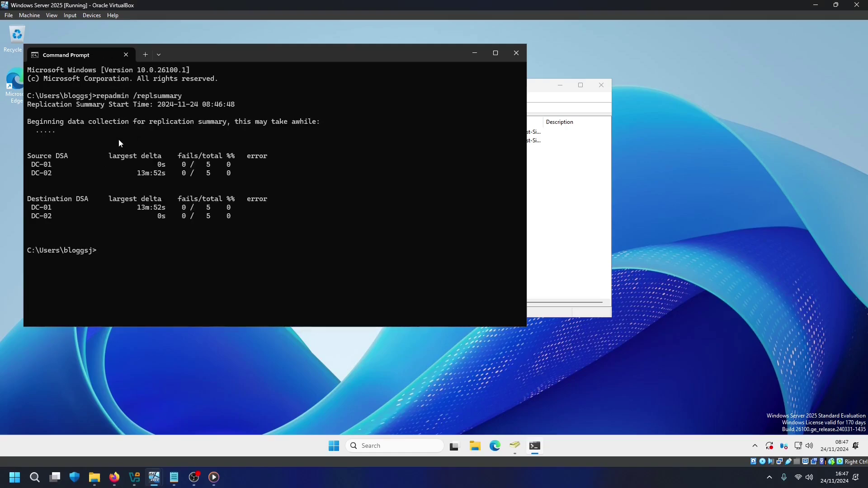